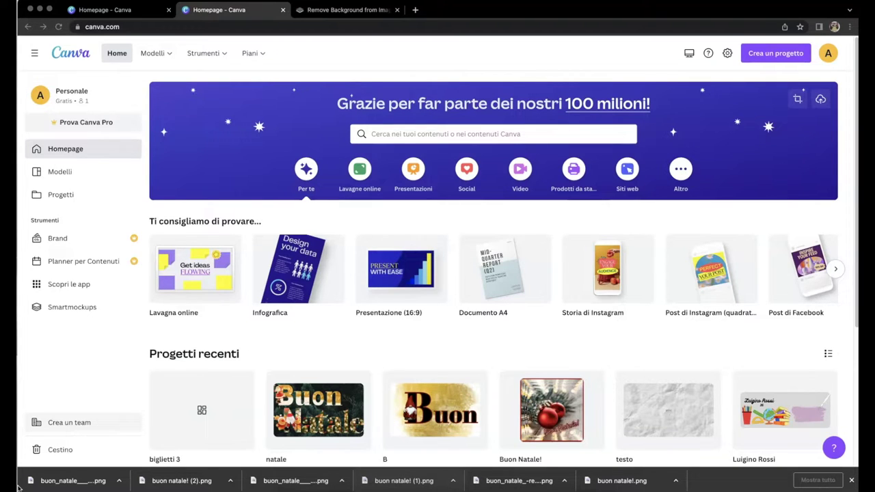
Open the recent project "biglietti 3" and collapse the template list to enlarge the canvas.
click(202, 413)
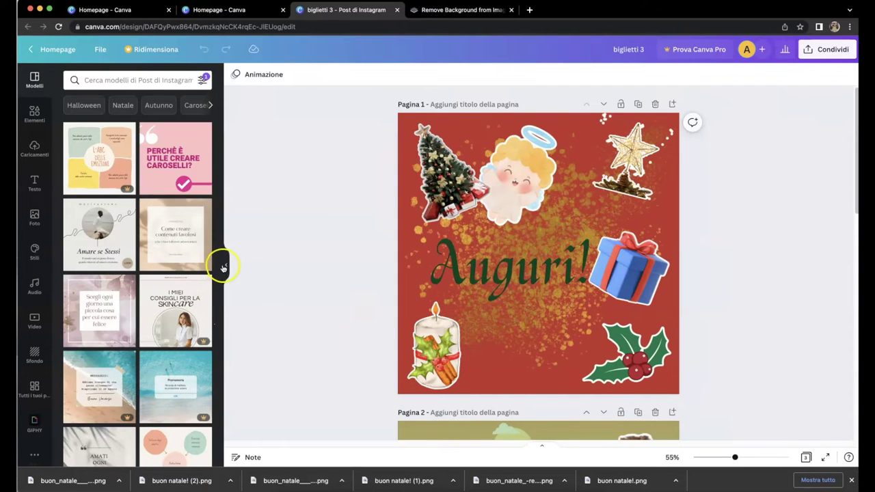
click(224, 265)
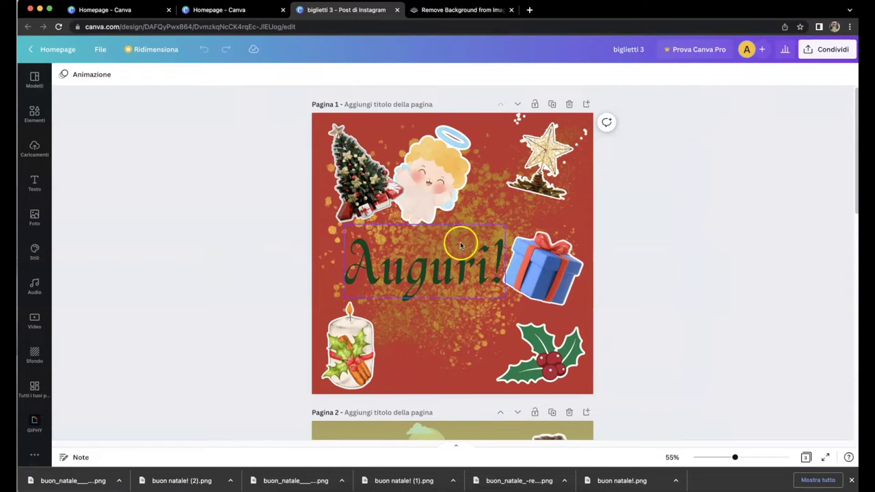
Examine the sticker-style outlines on the page 1 Auguri card and the page 2 felines cover.
scroll(649, 268, up, 3)
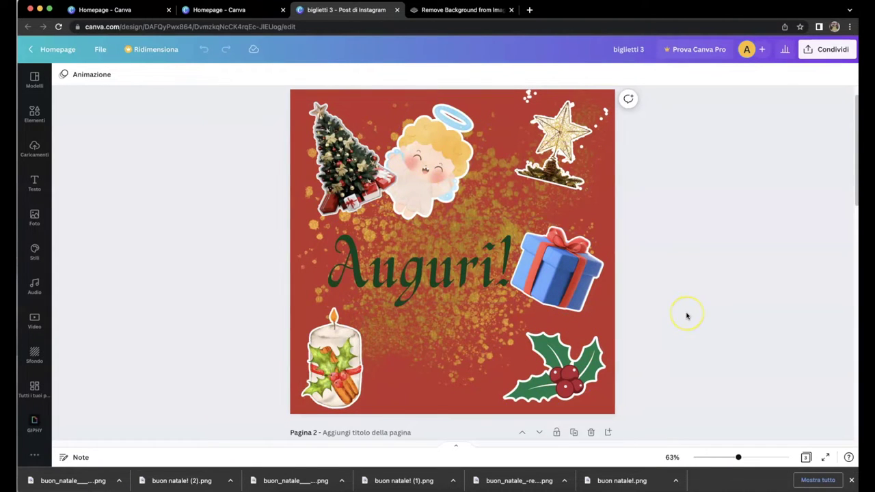
scroll(687, 316, down, 5)
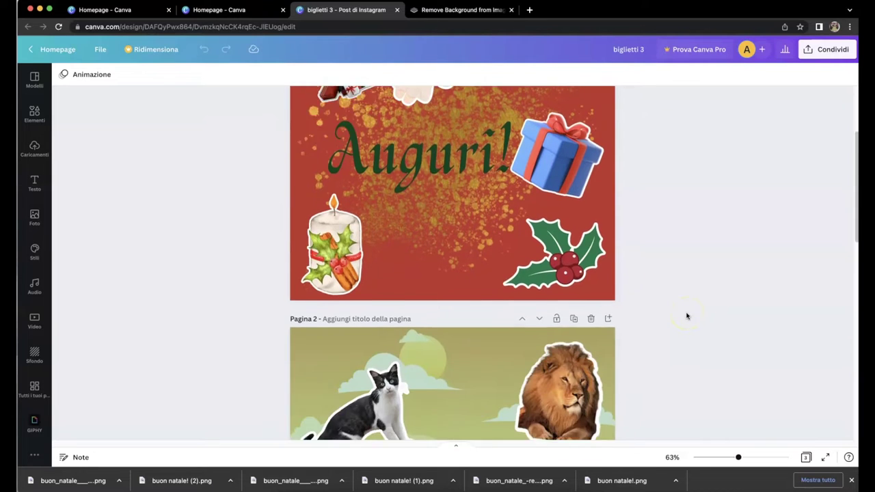
scroll(687, 316, down, 1)
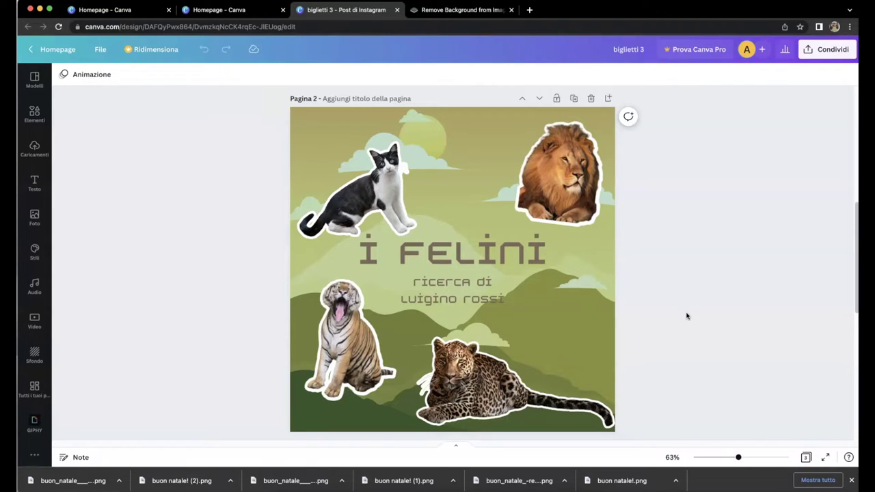
click(684, 234)
click(684, 233)
scroll(684, 233, up, 5)
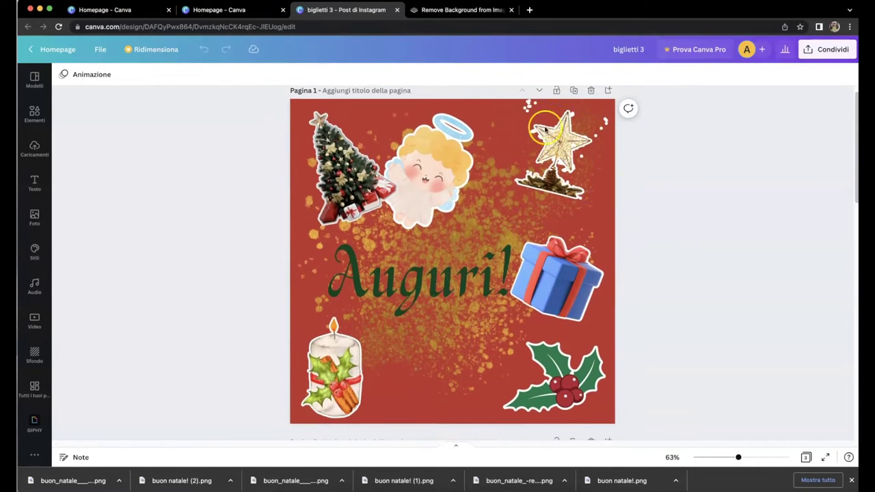
click(656, 286)
Fill the blank page 3 background with the red document colour.
scroll(670, 254, down, 10)
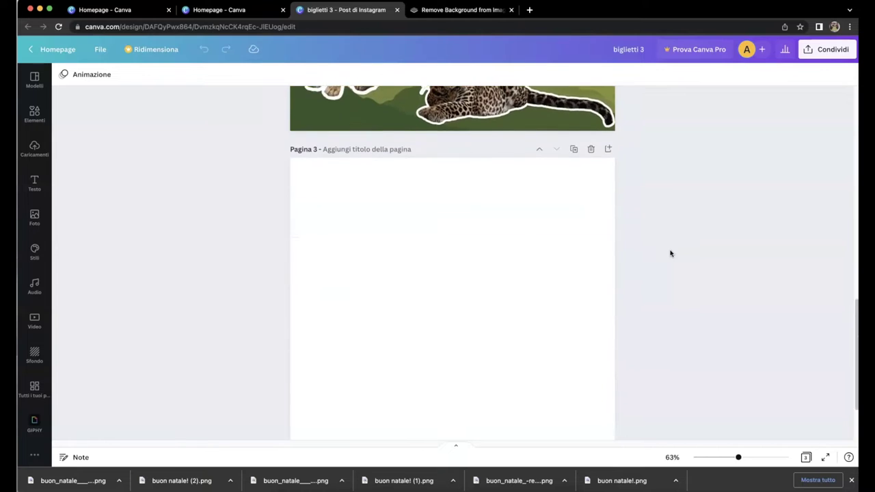
scroll(669, 254, down, 2)
click(497, 253)
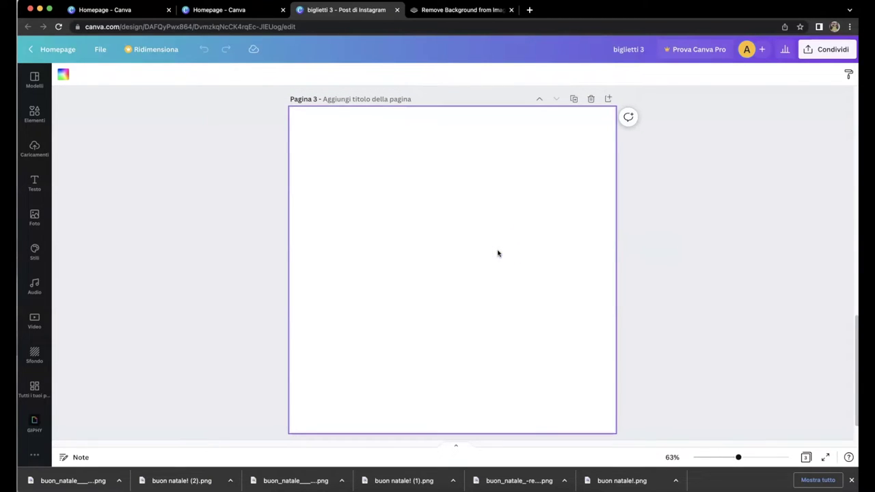
click(63, 74)
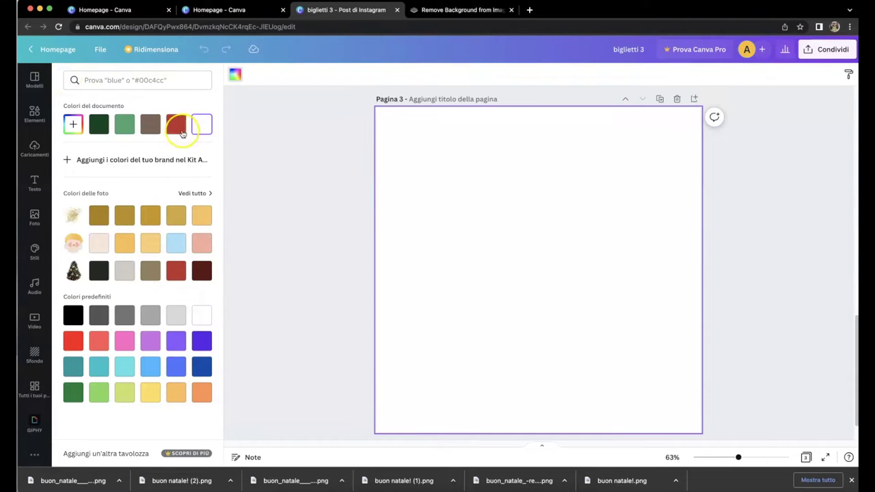
click(177, 126)
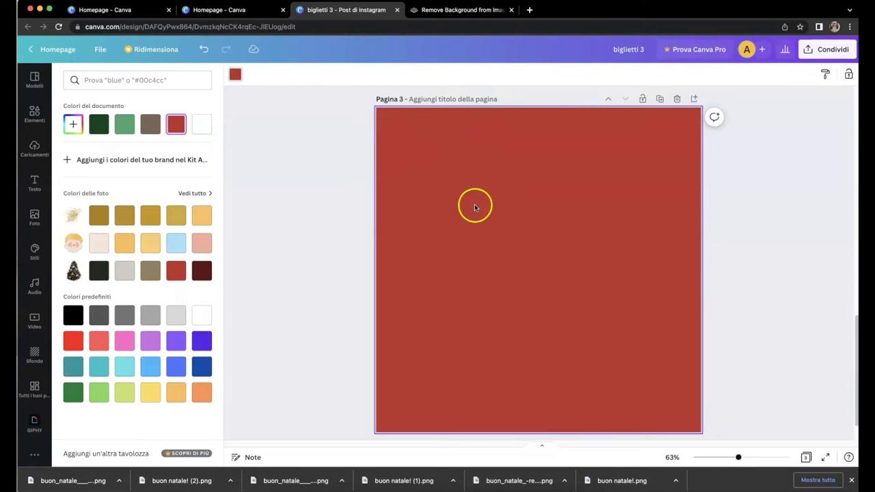
click(299, 187)
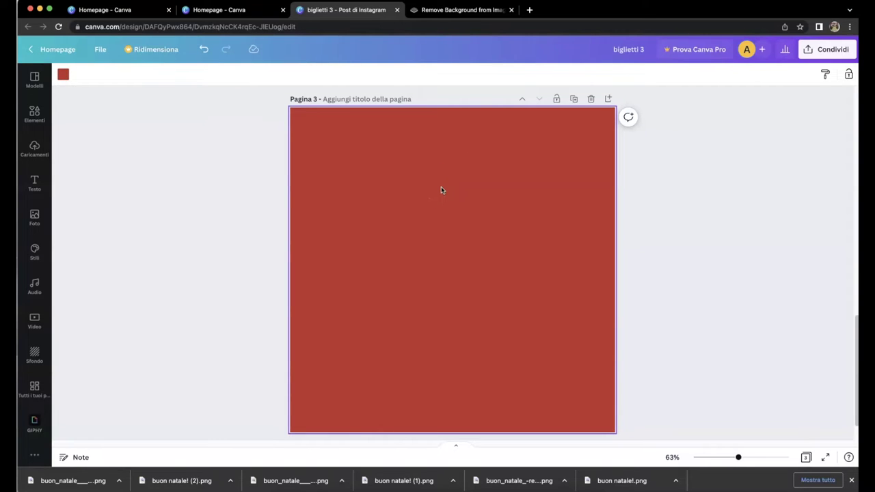
Open the elements library, view the lion cutout on the remove.bg page, and return to the biglietti 3 design.
click(36, 116)
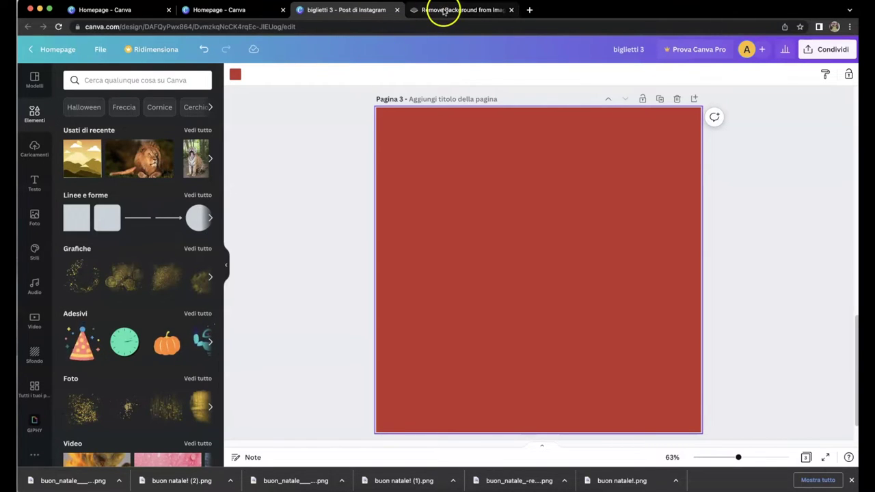
click(484, 11)
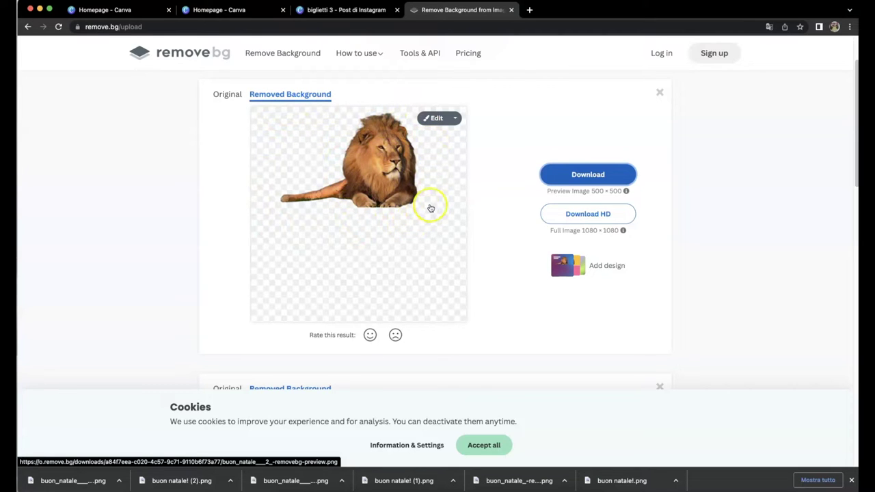
click(321, 12)
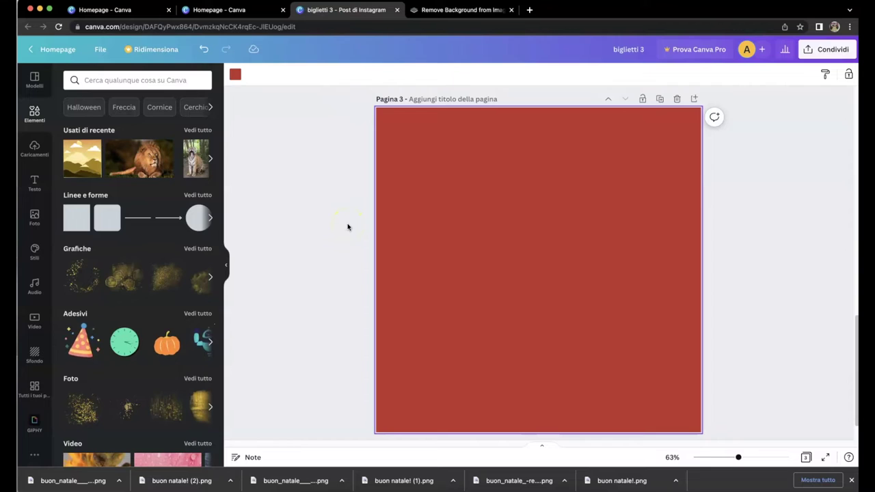
Search the elements library for "natale senza sfondo".
click(142, 81)
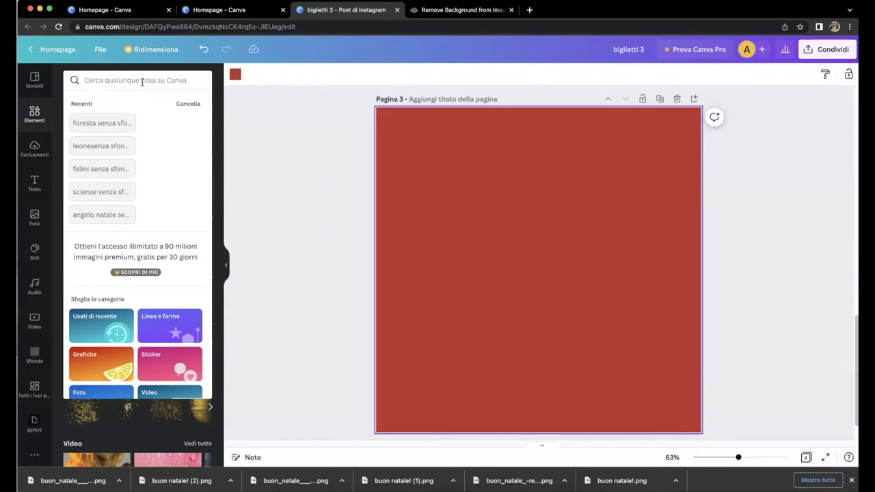
text(natale s)
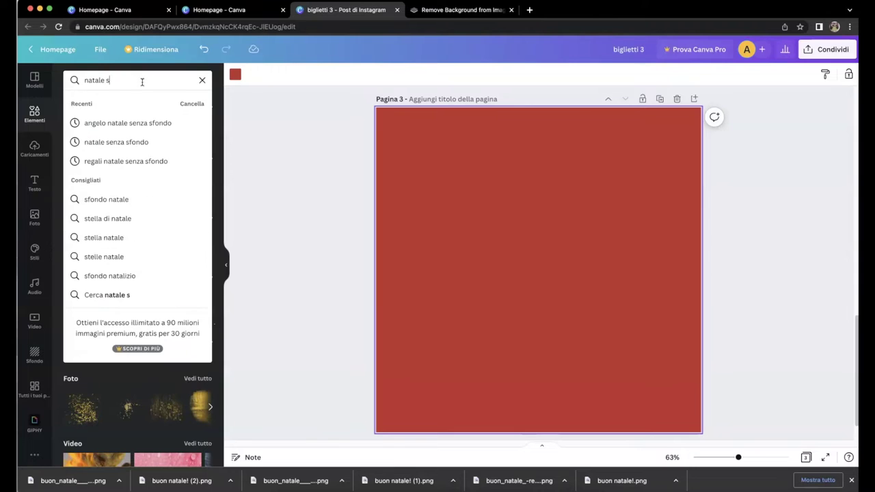
text(enza sfondo)
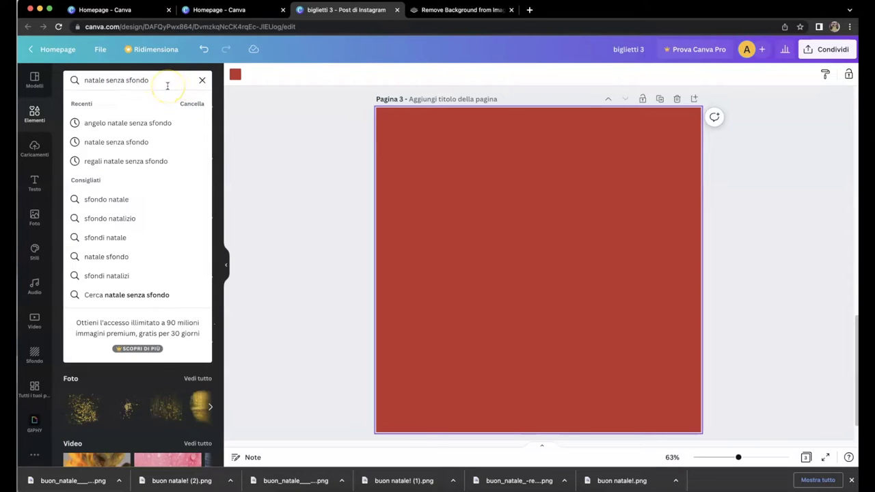
key(Return)
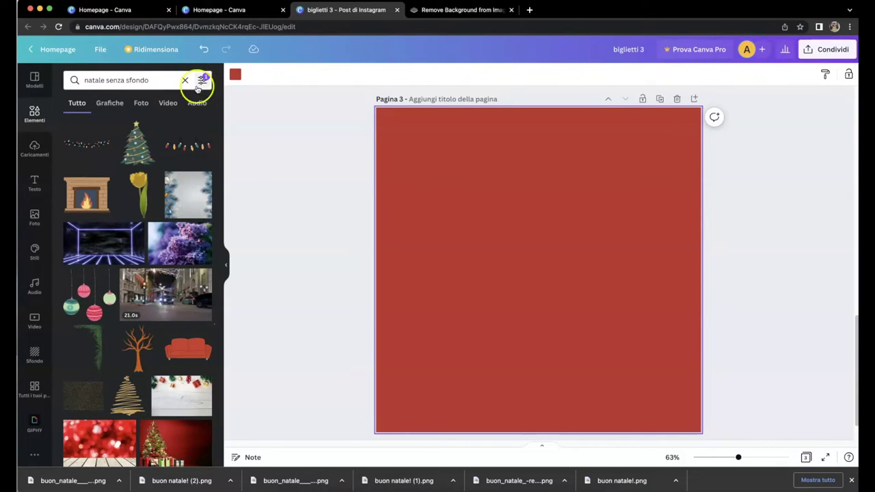
click(137, 152)
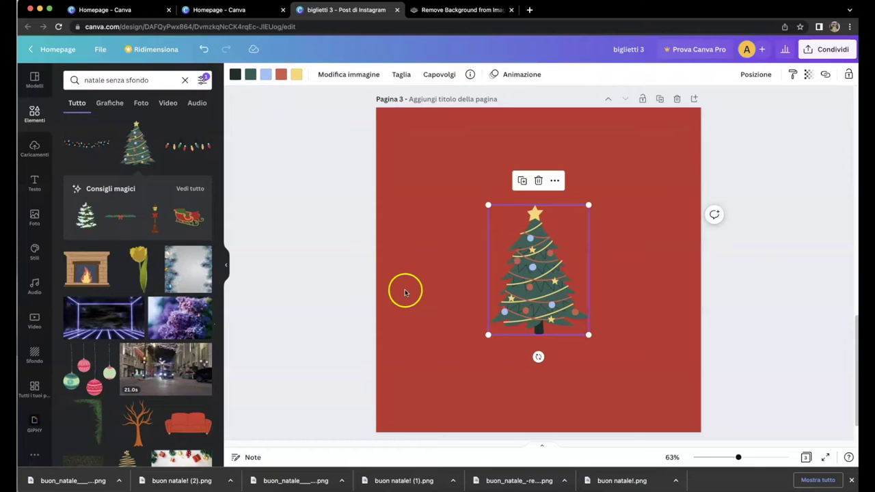
drag(528, 285, 507, 257)
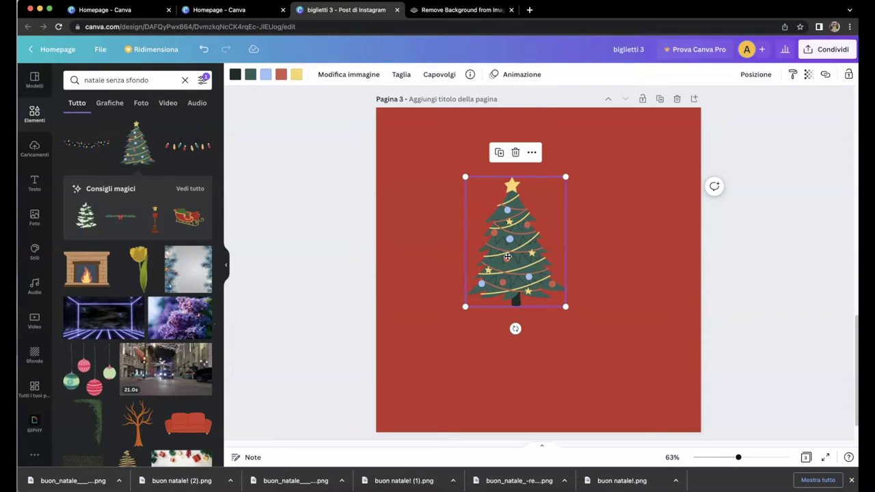
click(350, 77)
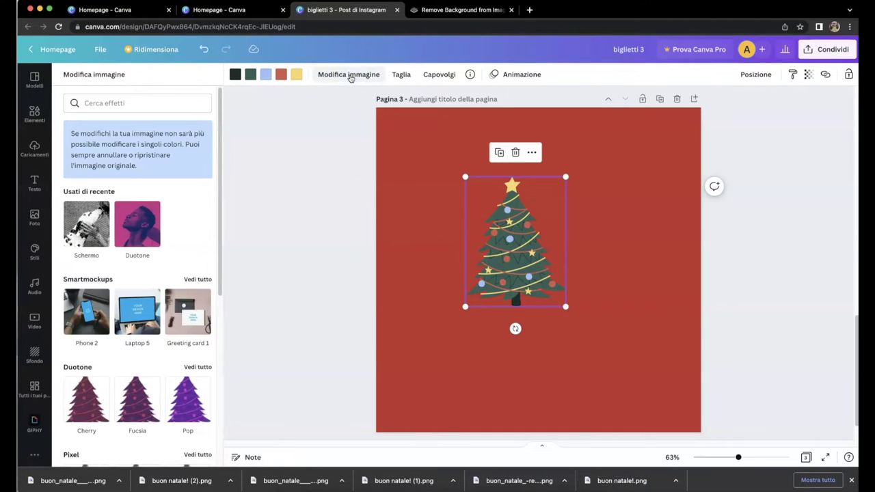
click(151, 210)
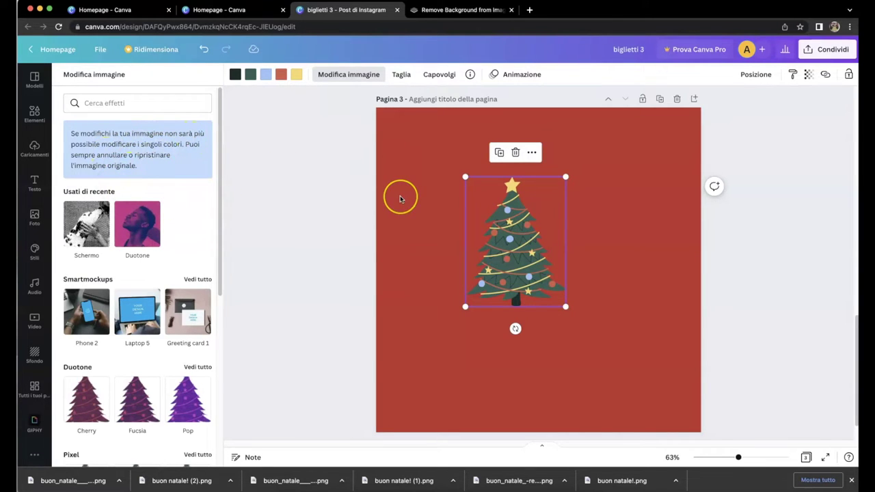
key(Delete)
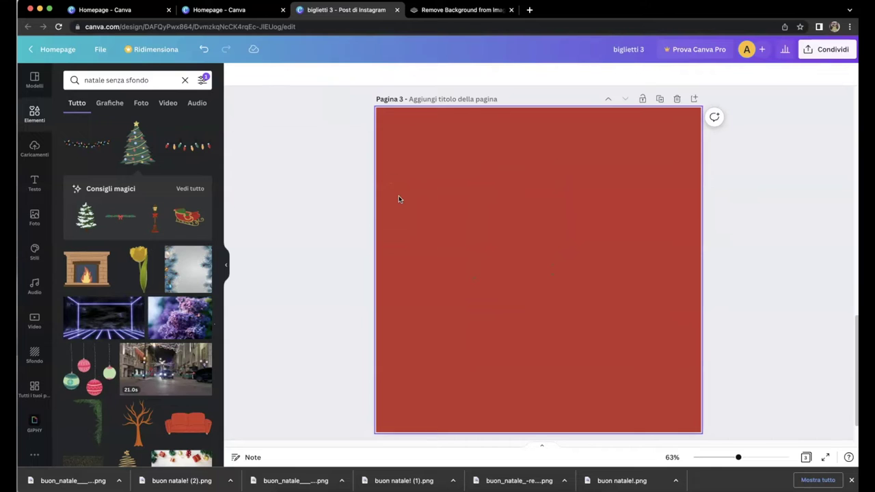
Insert the teal Christmas tree graphic with the yellow star and brown trunk from further down the results onto page 3.
scroll(156, 306, down, 1)
scroll(155, 306, down, 5)
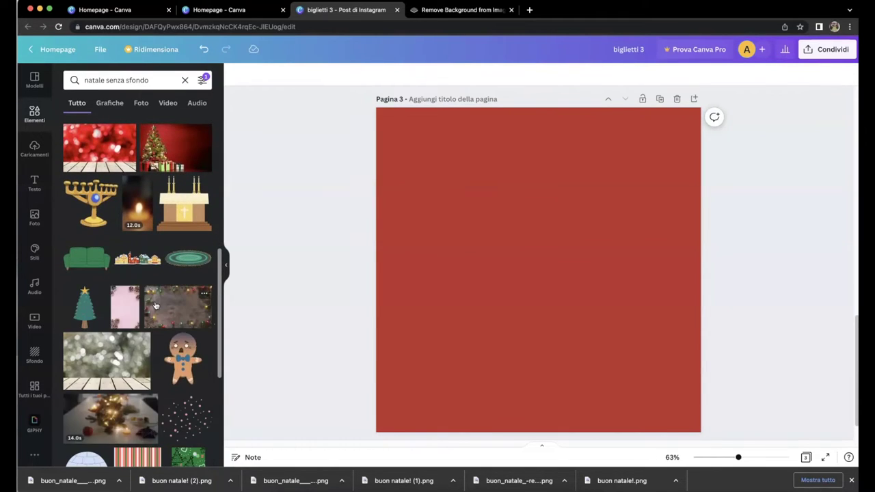
scroll(143, 321, down, 2)
click(82, 230)
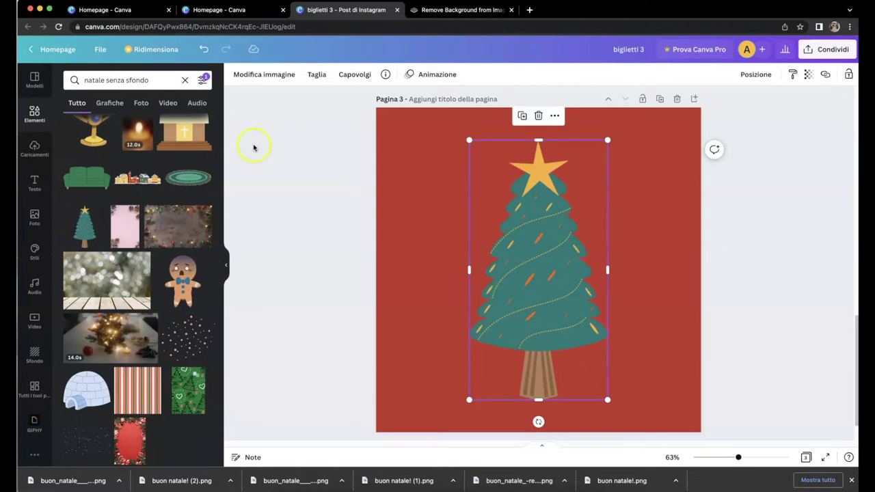
Add the Luminosità shadow effect (Ombre) to the Christmas tree and set the shadow colour to white.
click(283, 76)
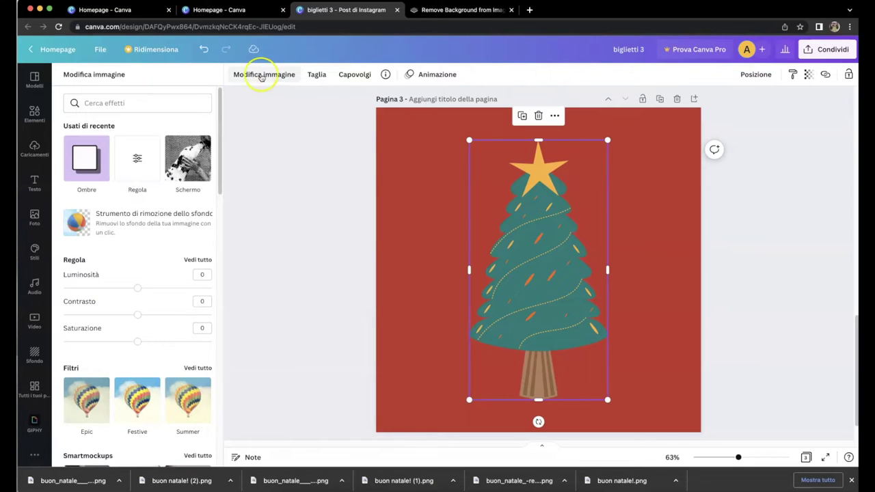
click(88, 162)
click(138, 121)
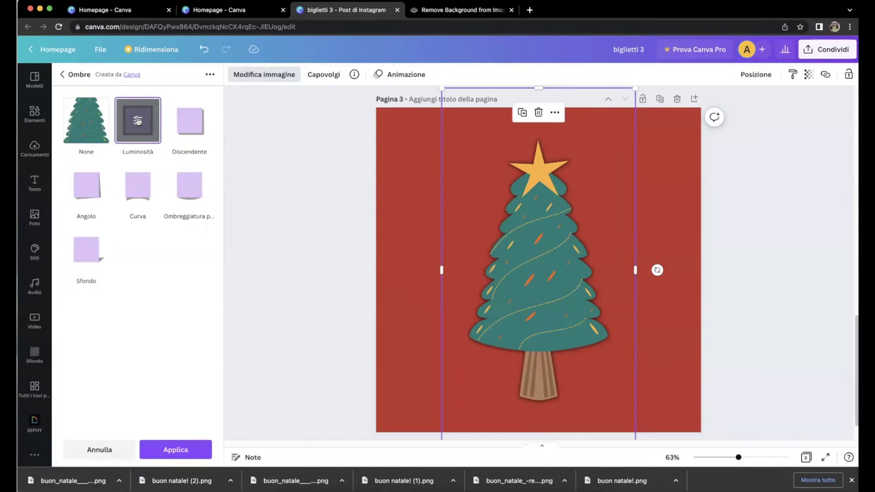
click(137, 121)
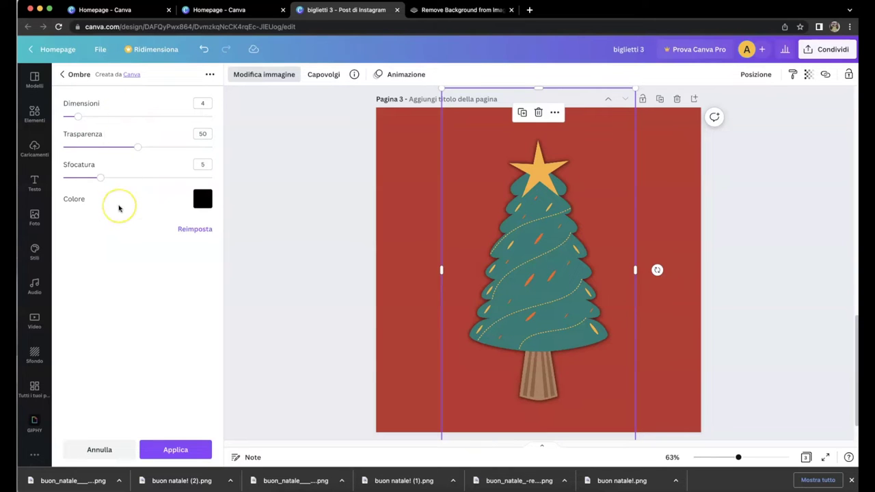
click(205, 199)
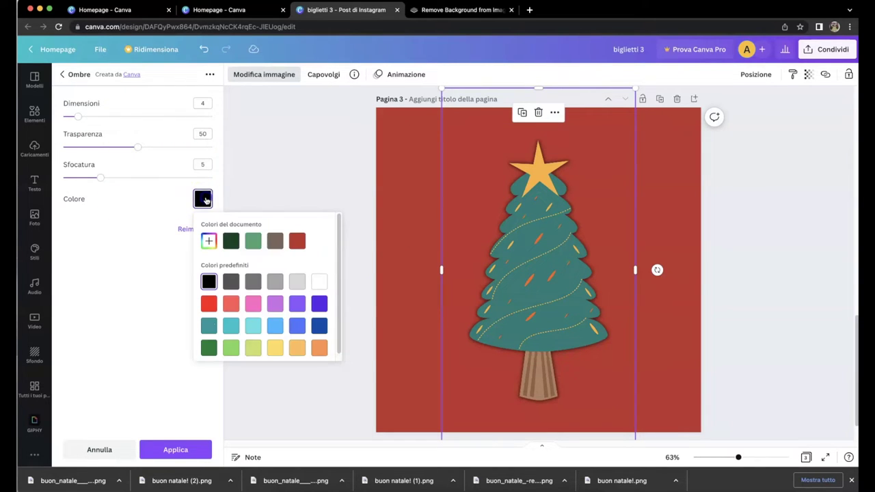
click(322, 284)
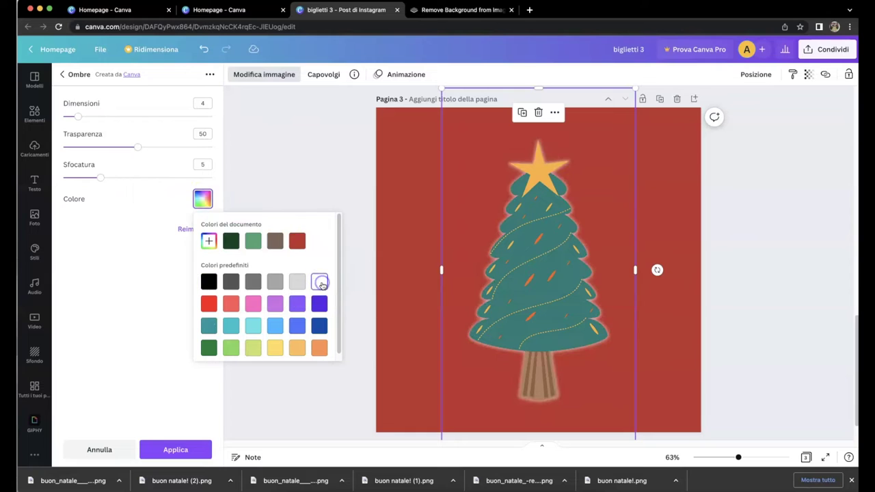
click(107, 286)
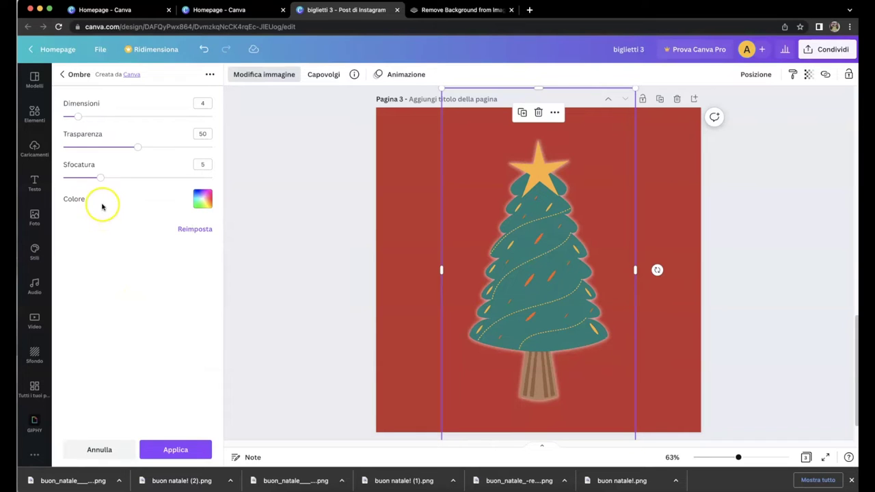
Set the tree's shadow to Sfocatura 0, Trasparenza 100 and Dimensioni 10, and apply the effect.
drag(81, 179, 61, 181)
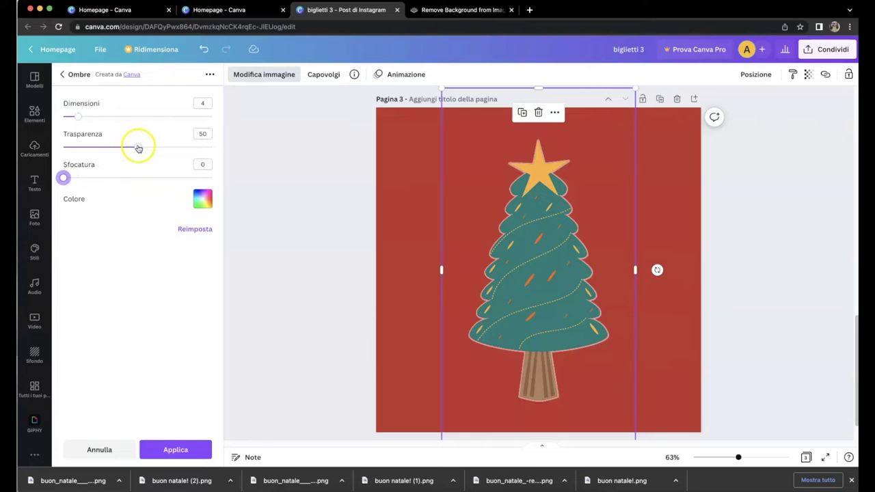
drag(138, 147, 228, 151)
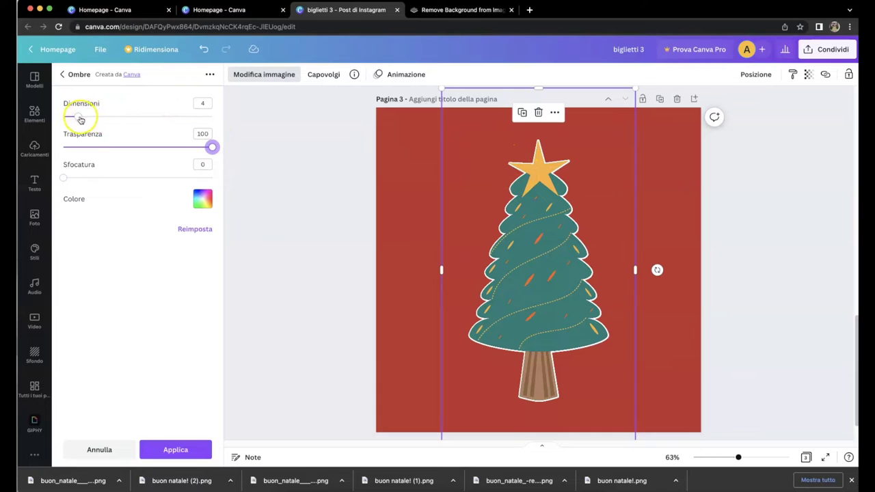
drag(79, 118, 101, 118)
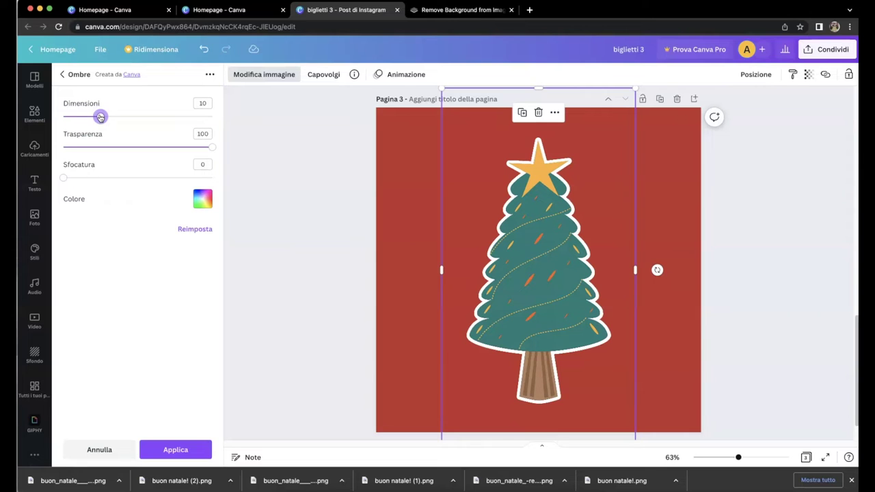
click(171, 448)
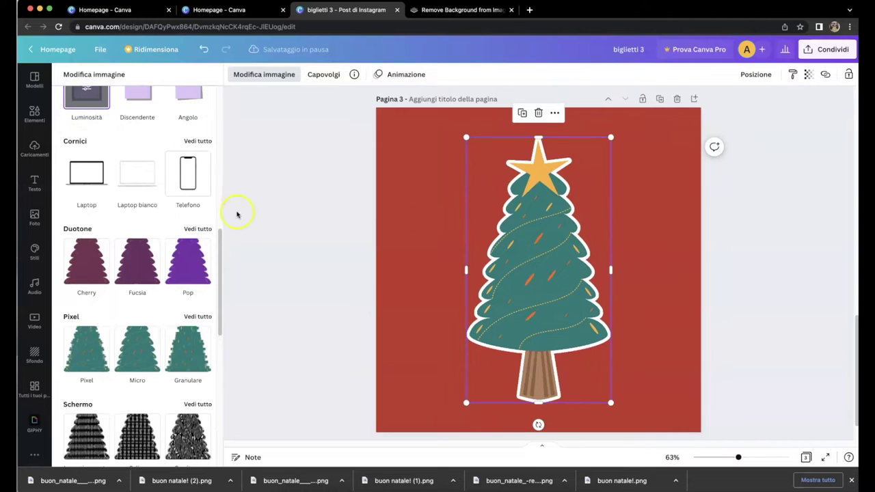
Close the image effects, scale the teal Christmas tree down and place it in the lower-left corner of page 3.
drag(221, 250, 220, 226)
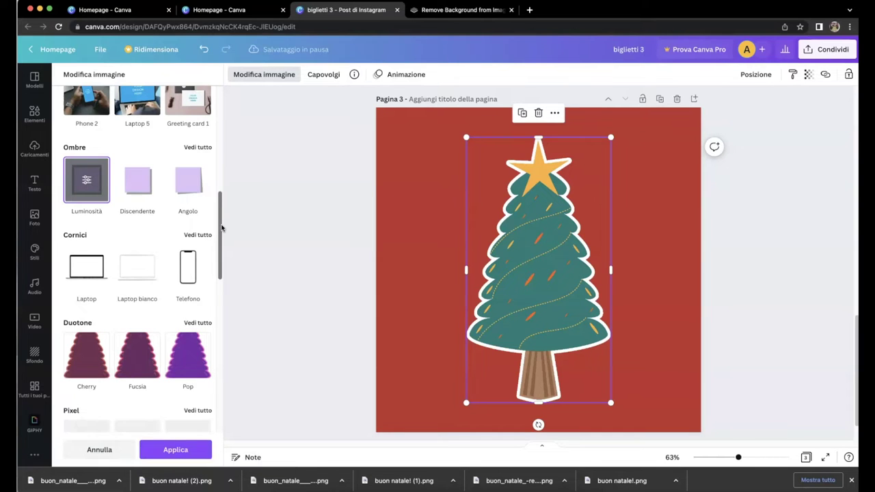
click(93, 216)
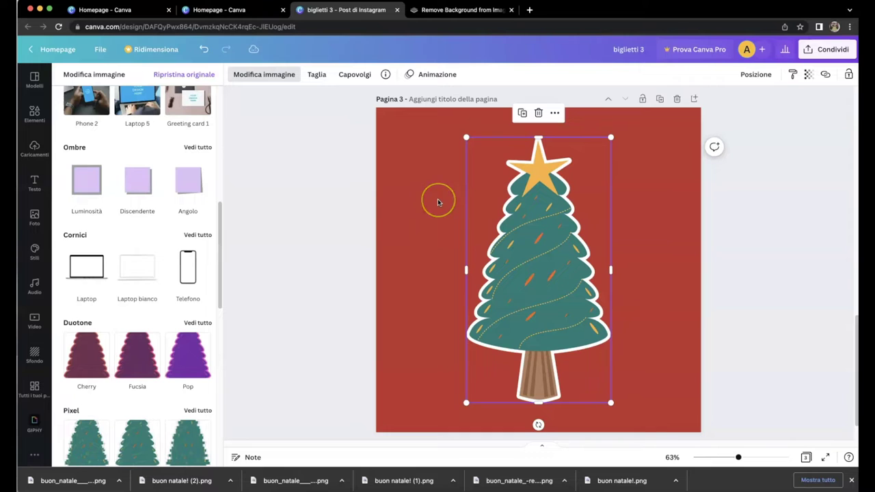
key(Escape)
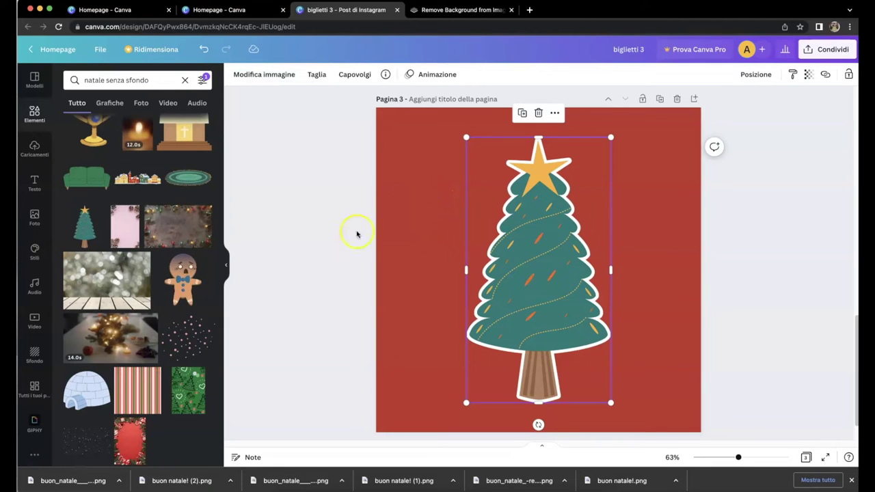
click(423, 204)
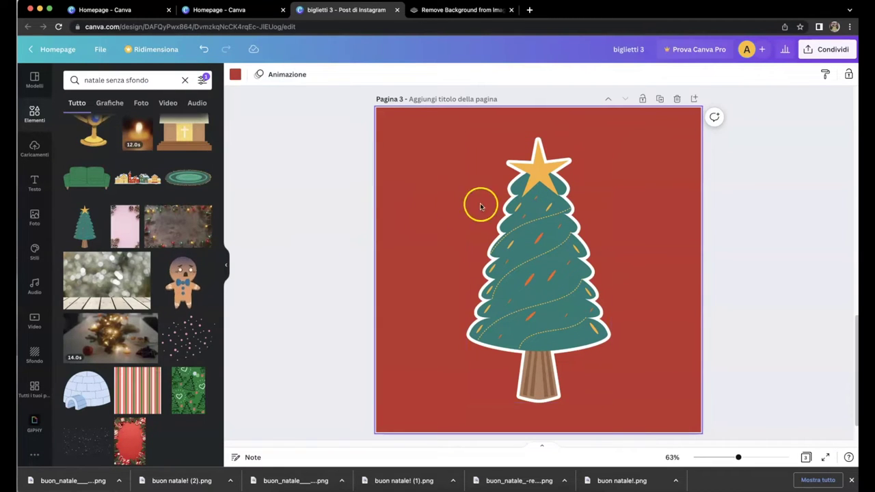
click(524, 215)
drag(611, 136, 518, 302)
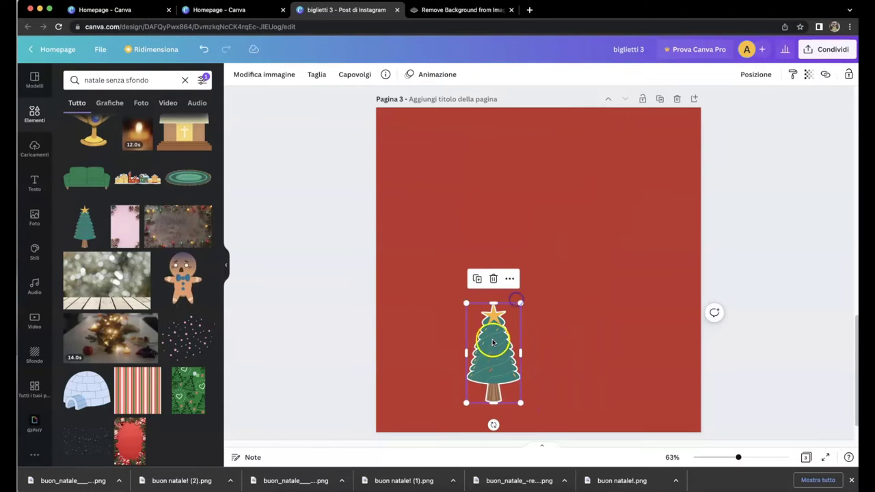
drag(494, 337, 428, 354)
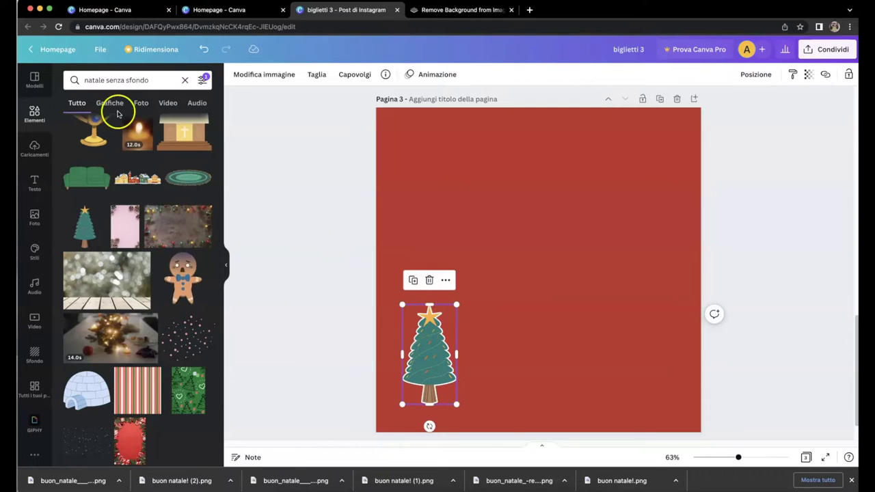
Insert the decorated Christmas tree photo with gifts from the recently used photos and place it right of the teal tree.
click(106, 80)
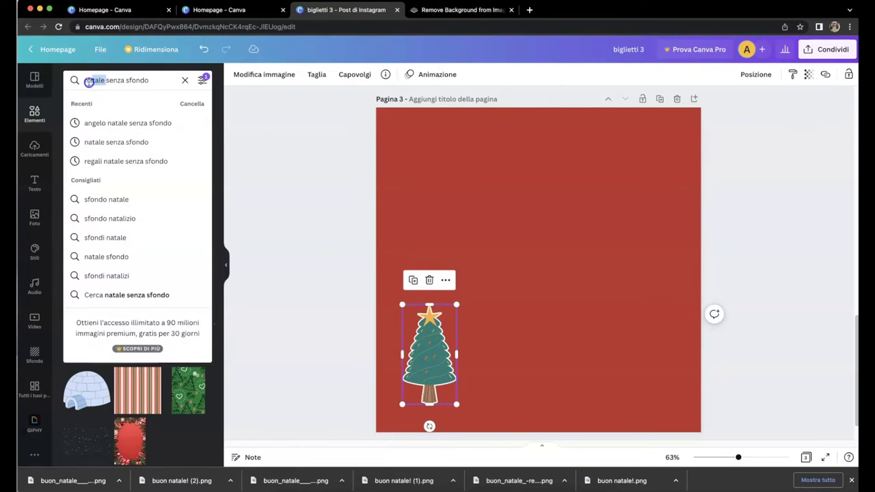
click(34, 216)
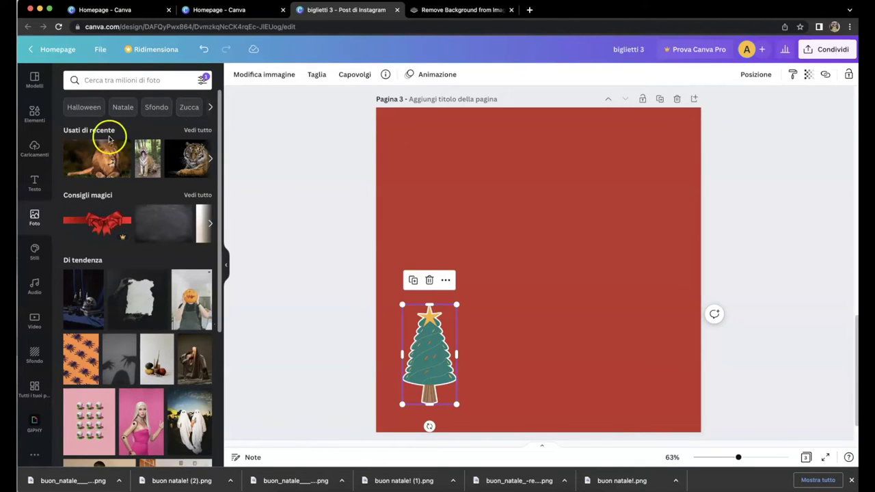
click(84, 131)
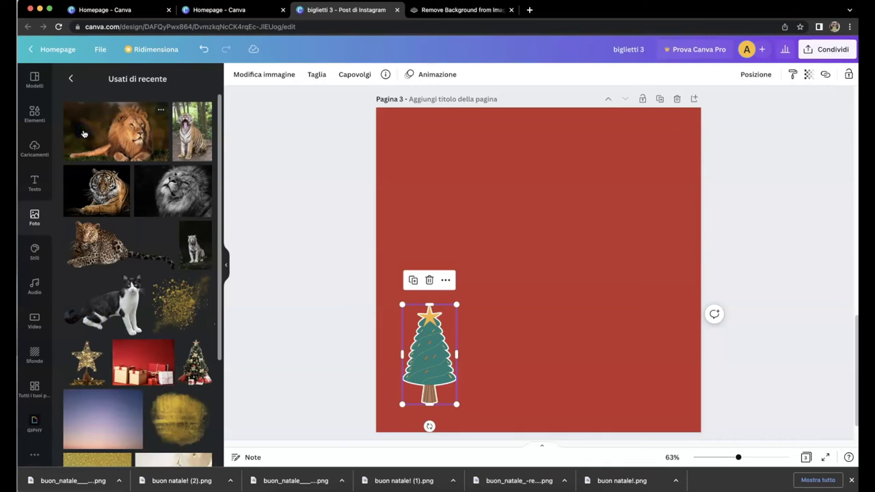
click(196, 368)
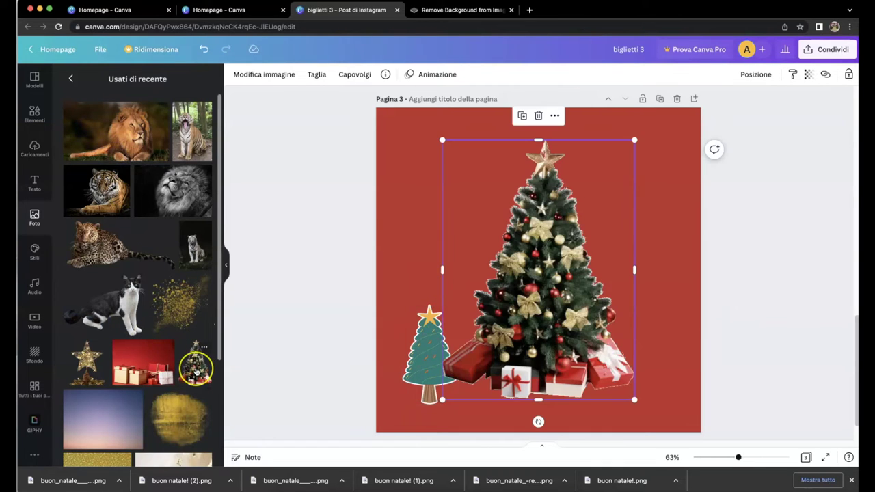
drag(536, 302, 579, 296)
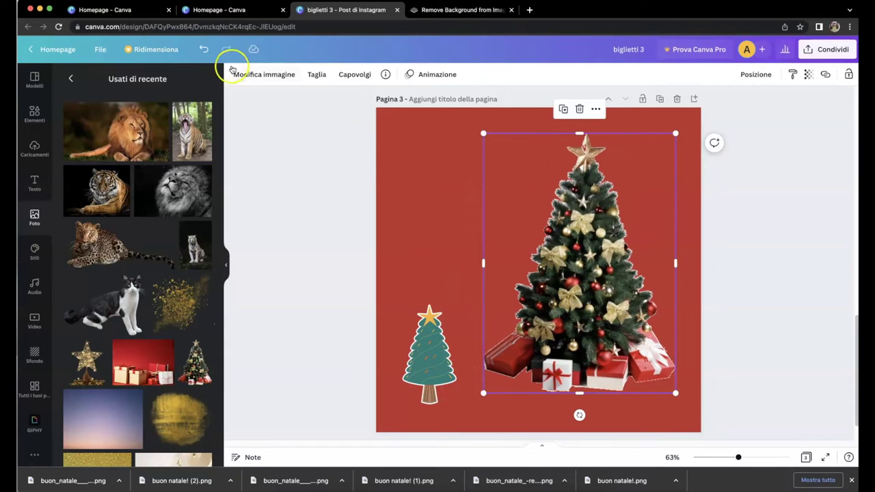
Add the Luminosità shadow effect (Ombre) to the decorated tree photo and set the shadow colour to white.
click(250, 74)
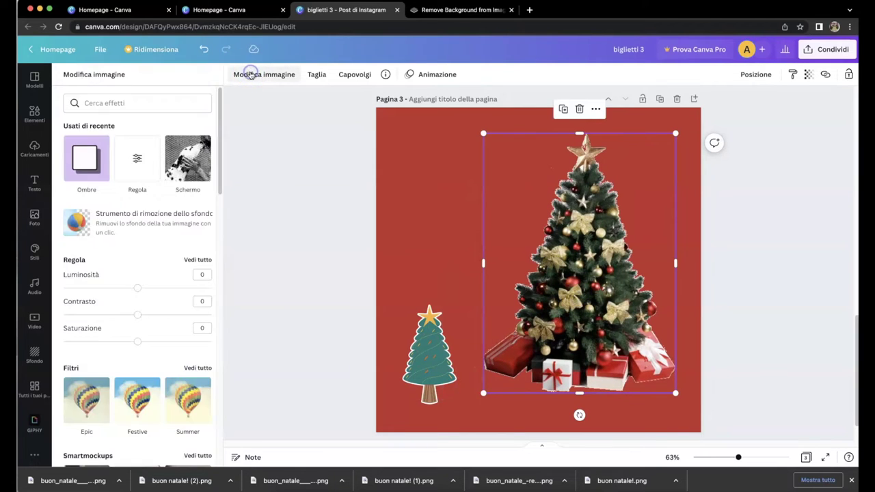
click(83, 163)
click(138, 122)
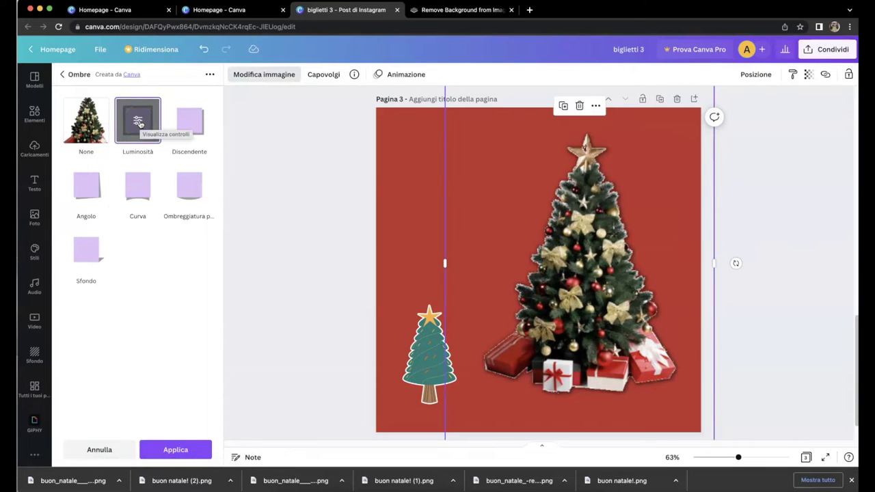
click(139, 122)
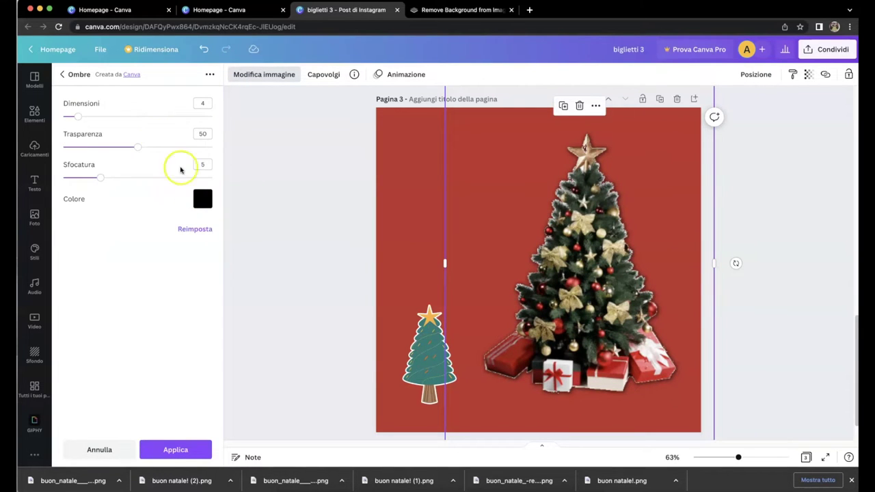
click(202, 199)
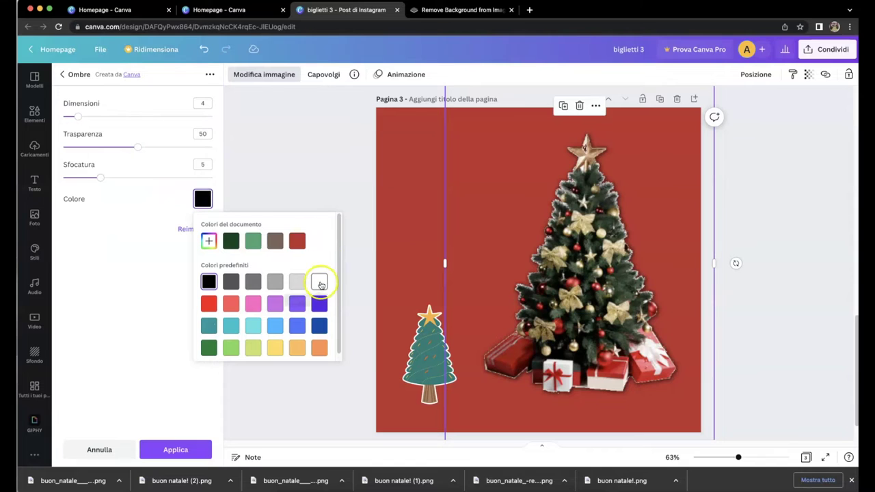
click(320, 283)
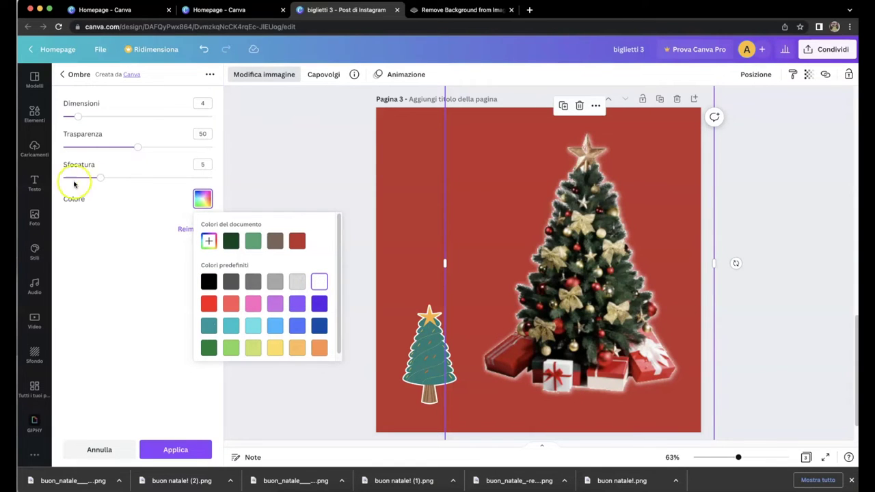
Set the tree photo's shadow to Sfocatura 0, Trasparenza 100 and Dimensioni 10, and apply the effect.
click(101, 177)
drag(101, 177, 60, 177)
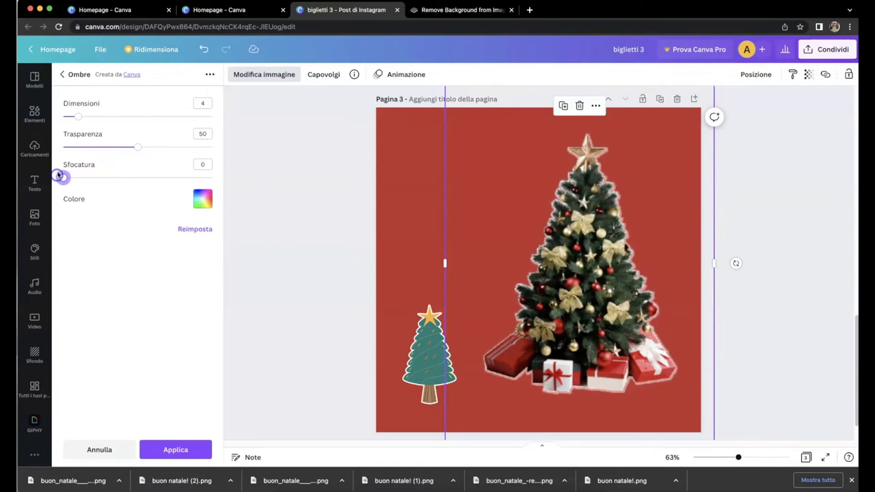
drag(138, 147, 290, 165)
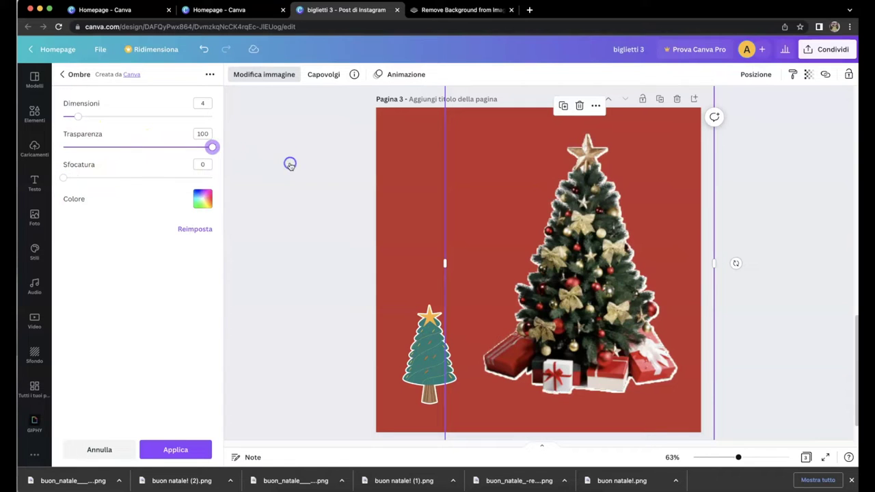
click(79, 117)
drag(82, 118, 99, 118)
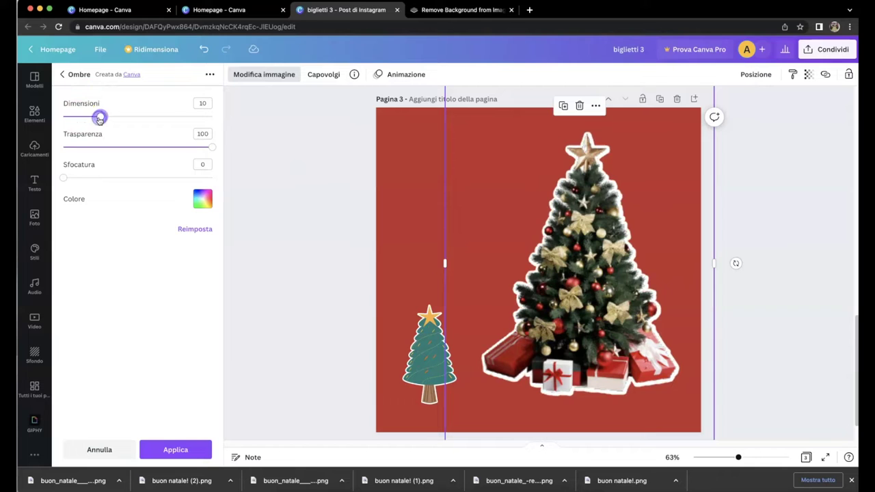
click(176, 449)
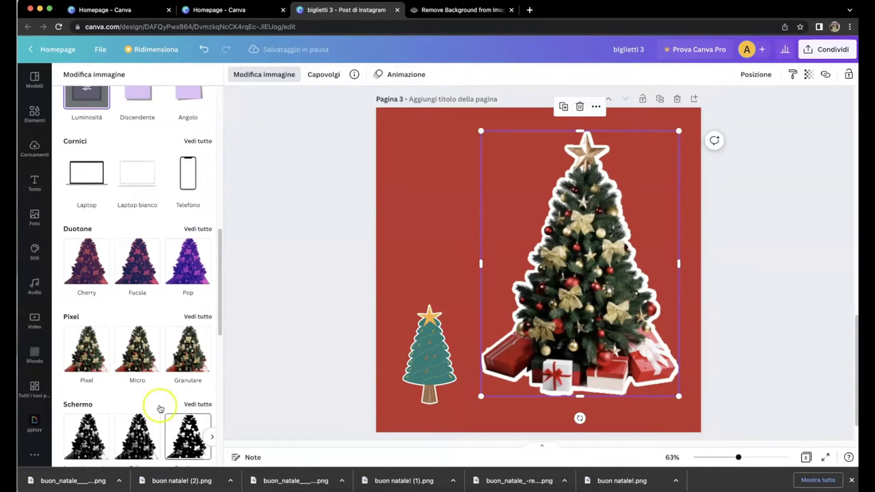
click(99, 126)
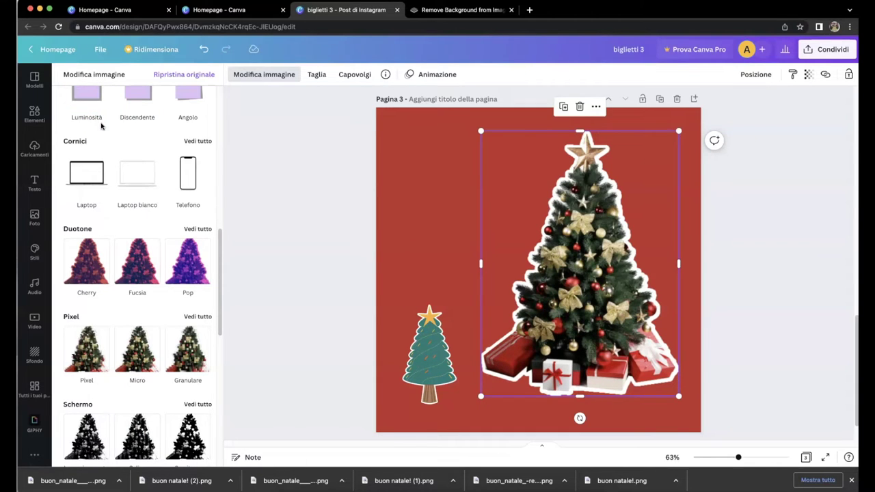
Scale the decorated tree photo down and move it to the upper-left corner of the page, above the teal tree.
drag(479, 130, 568, 244)
drag(617, 306, 450, 178)
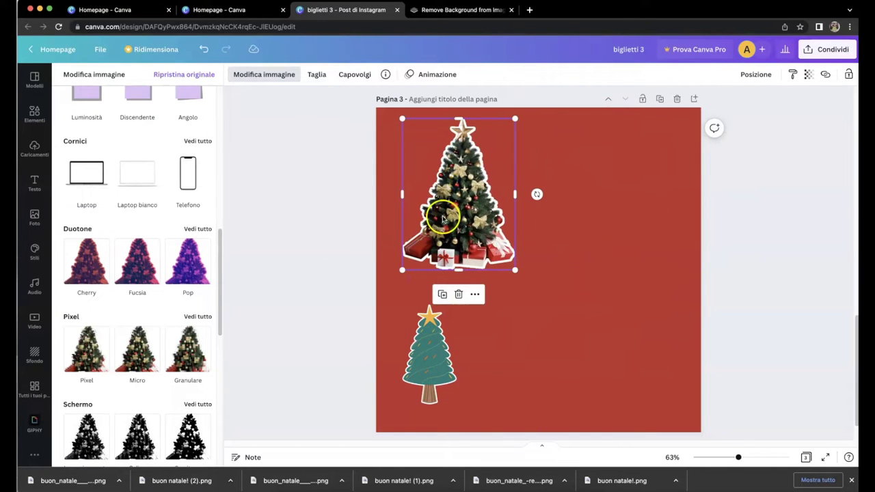
click(35, 113)
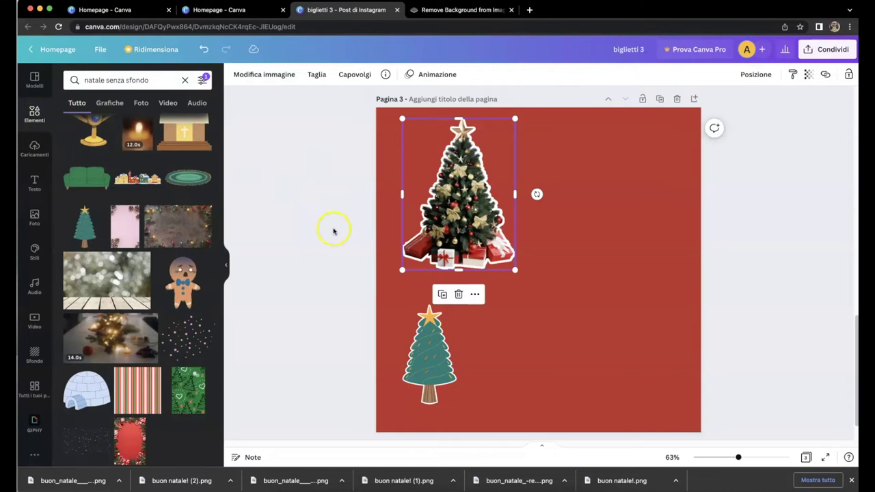
Examine the white-outlined graphics and their arrangement on the "Auguri!" card on page 1.
scroll(455, 233, up, 2)
scroll(455, 234, up, 8)
click(443, 214)
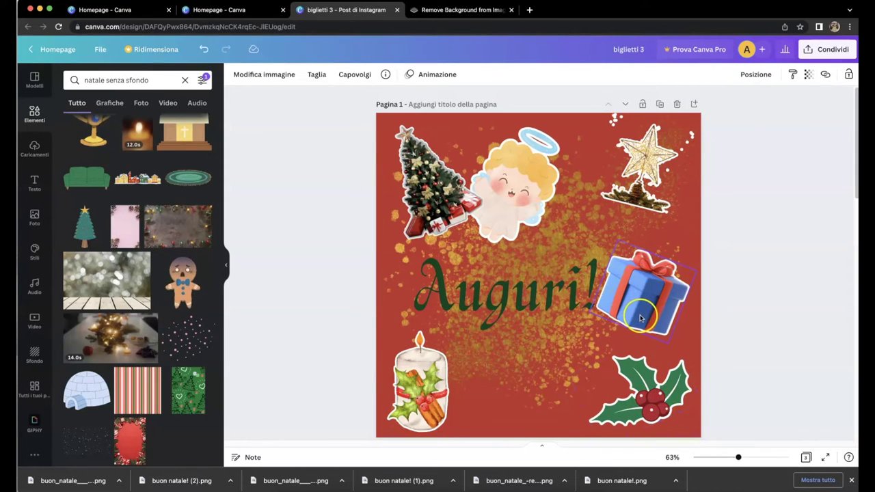
click(639, 208)
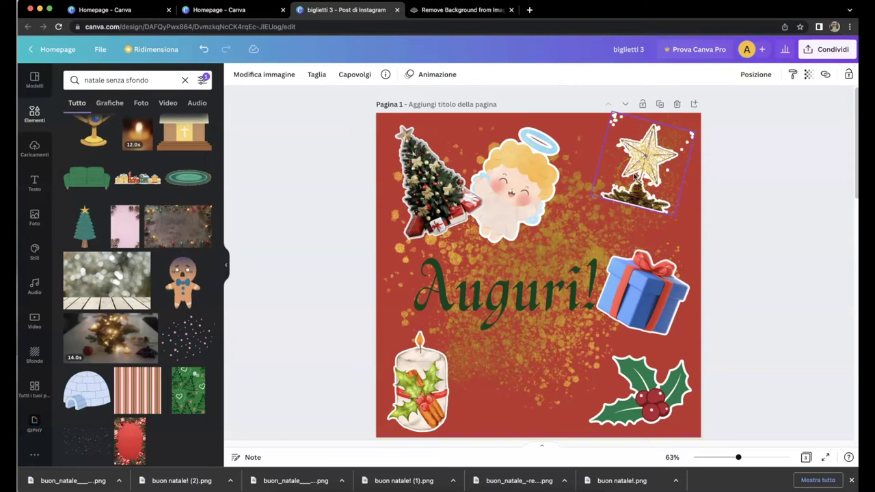
scroll(634, 177, down, 10)
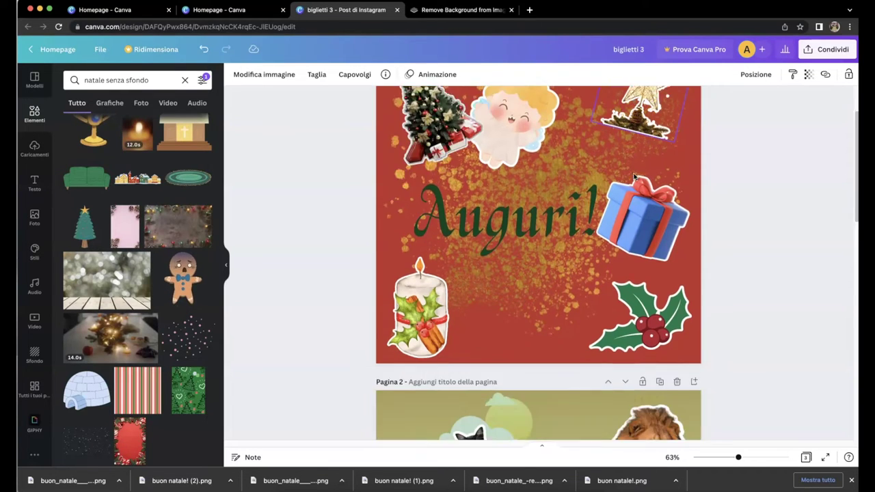
Shrink the decorated tree photo on page 3 further, keeping it in the page's upper-left corner.
click(456, 289)
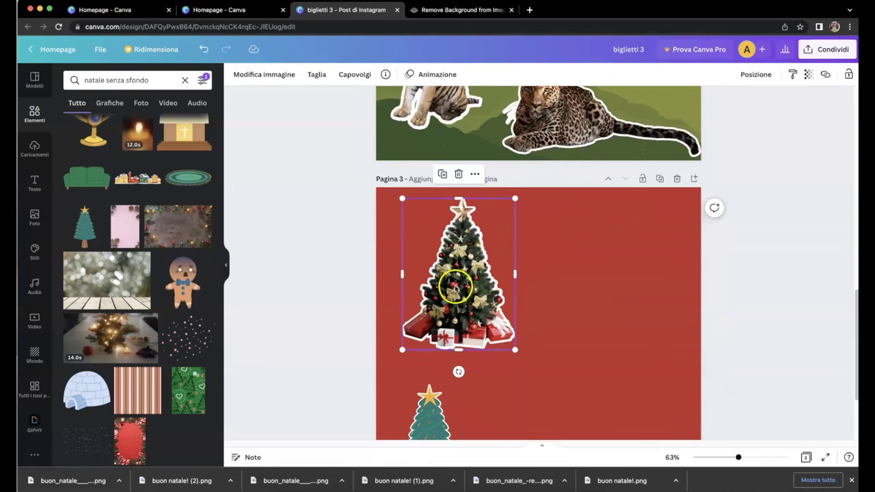
click(267, 75)
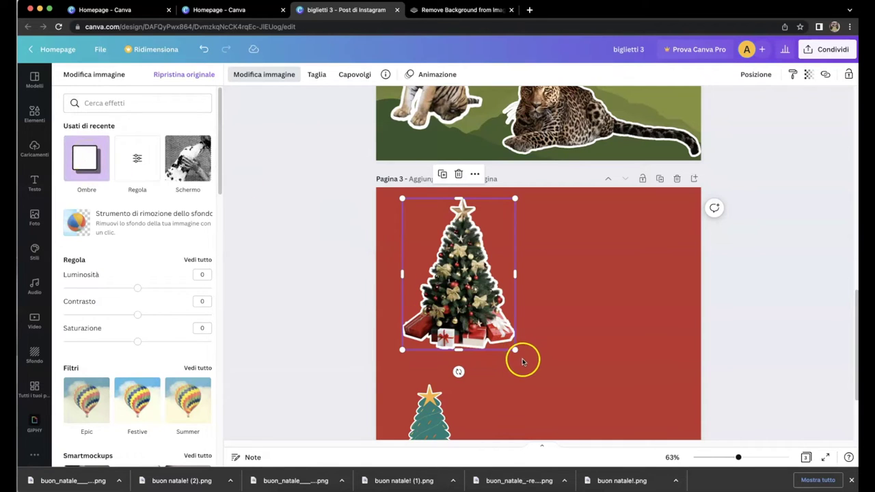
drag(515, 349, 480, 302)
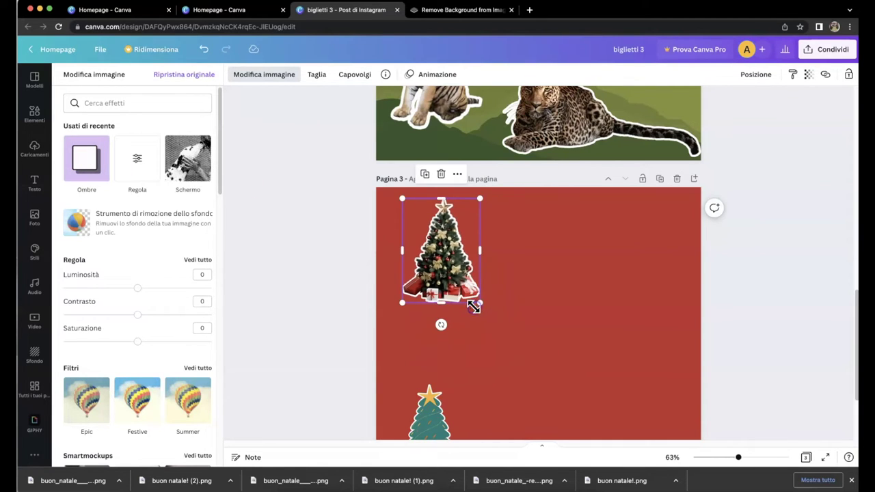
scroll(591, 362, down, 2)
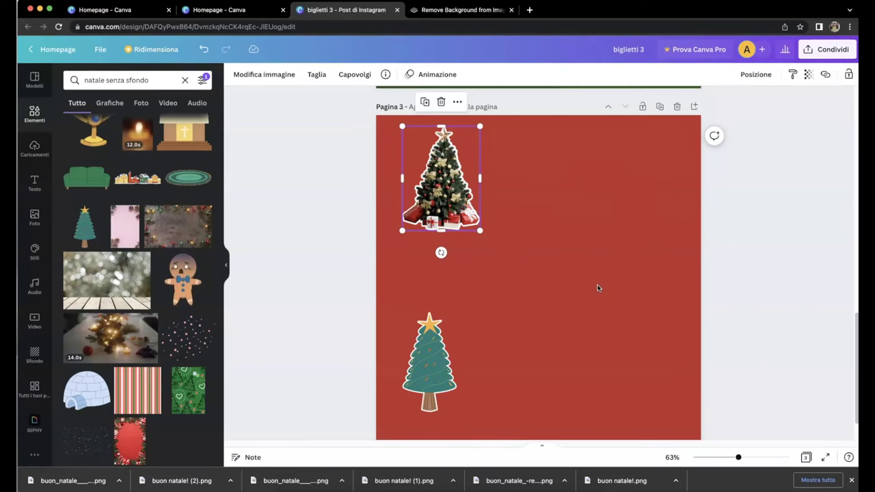
Add the gold brush-stroke graphic from the recently used elements to the red page 3.
scroll(567, 250, up, 10)
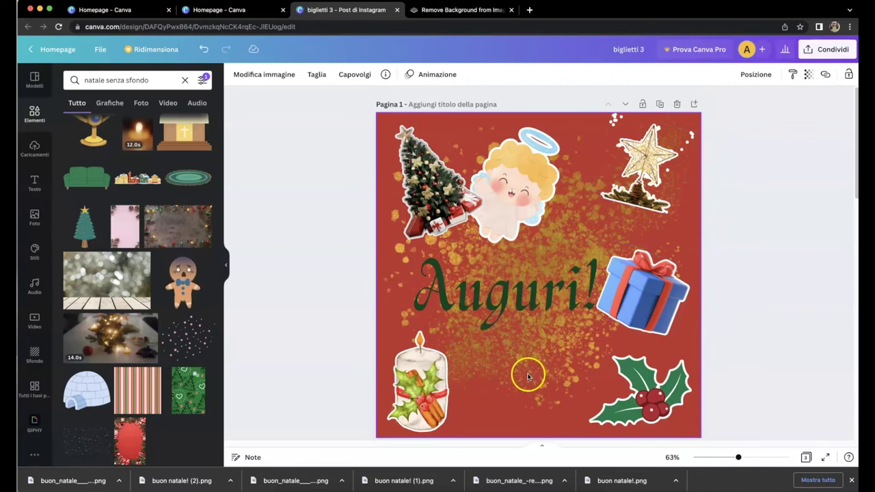
scroll(538, 376, down, 10)
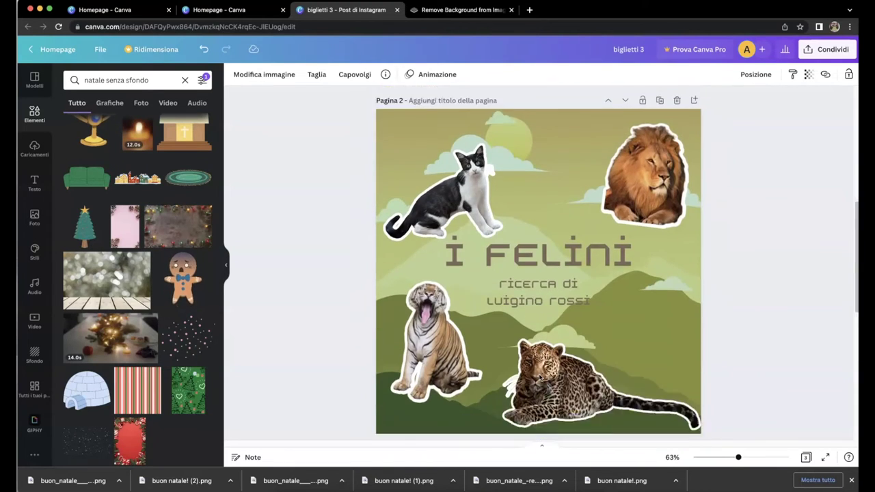
click(539, 376)
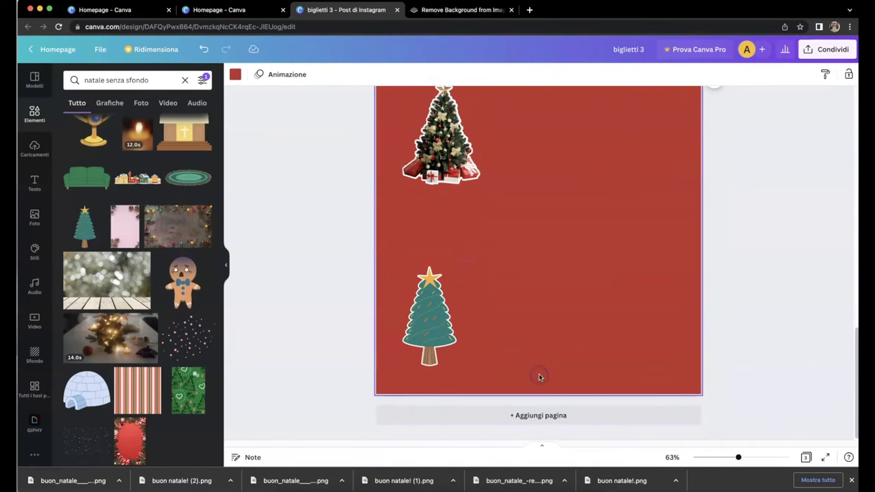
click(32, 115)
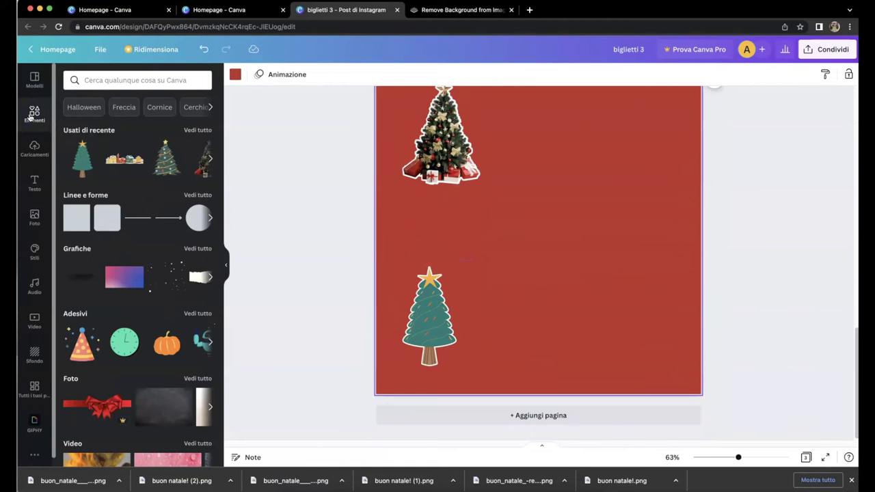
click(194, 131)
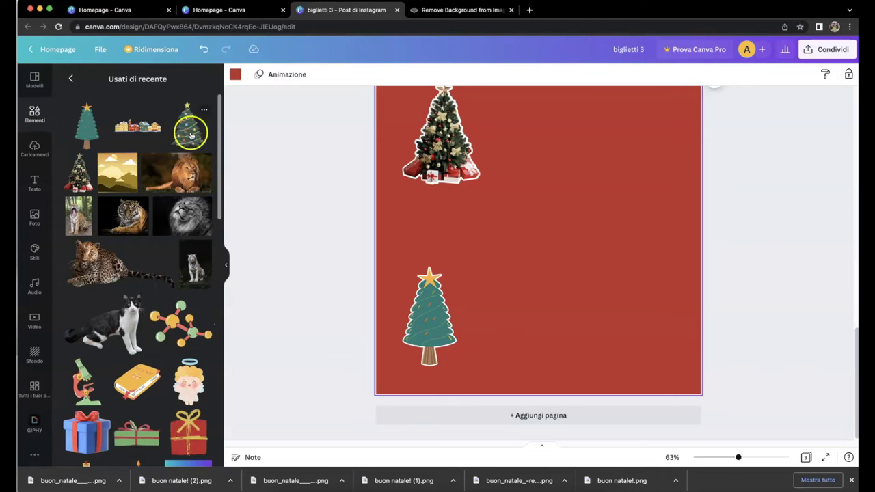
scroll(171, 294, down, 5)
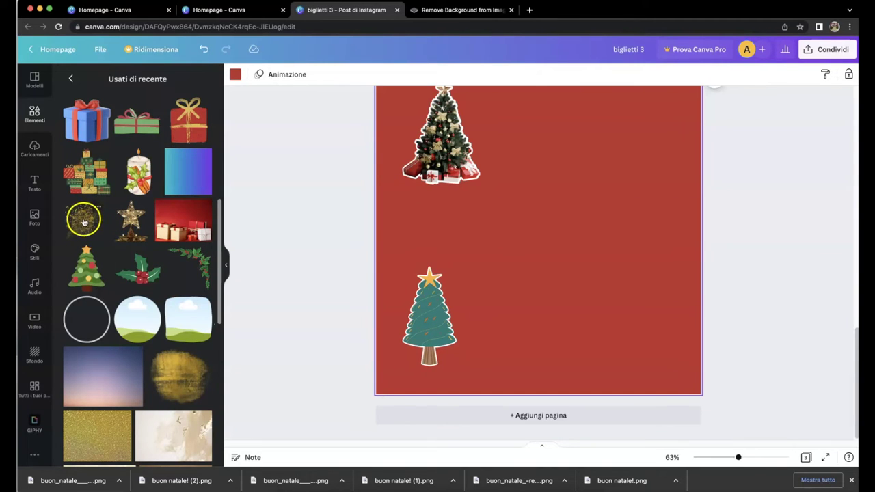
scroll(183, 383, down, 2)
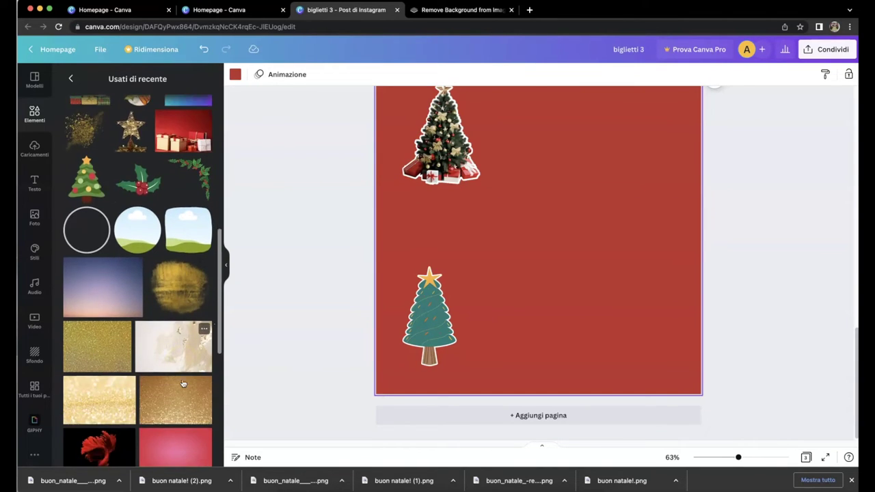
click(177, 293)
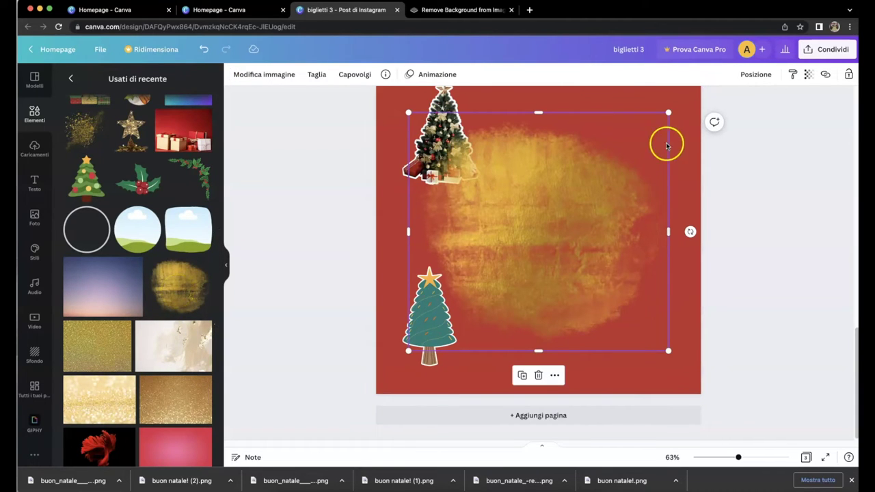
Enlarge the gold brush-stroke graphic to nearly fill page 3 and shift it slightly upward.
drag(668, 112, 686, 101)
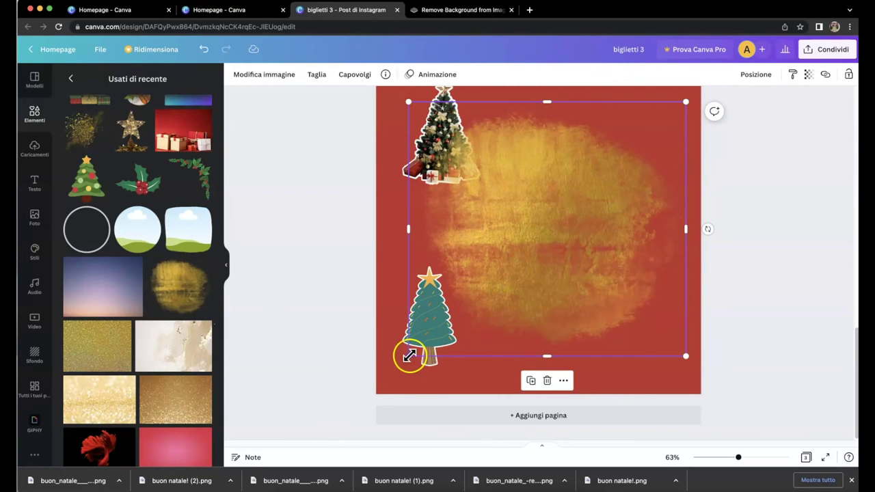
mouse_move(406, 365)
mouse_down()
mouse_move(386, 397)
mouse_move(395, 391)
mouse_move(385, 379)
mouse_up()
drag(687, 377, 704, 388)
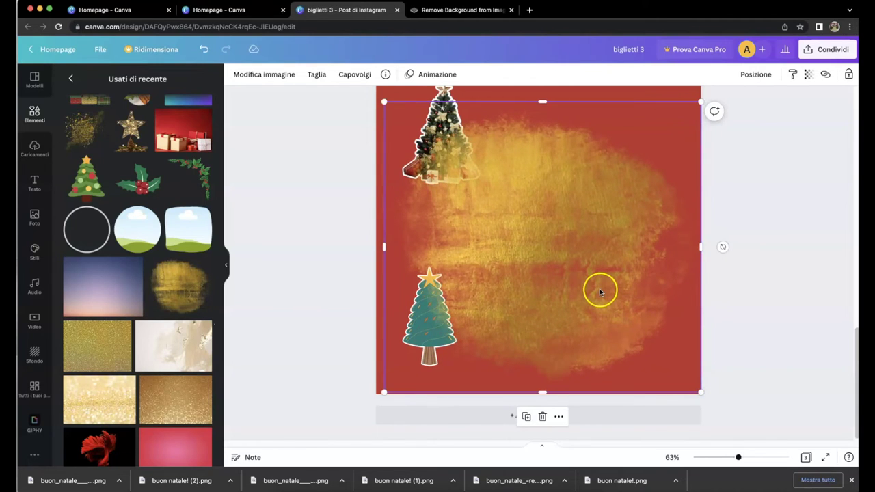
drag(599, 290, 599, 279)
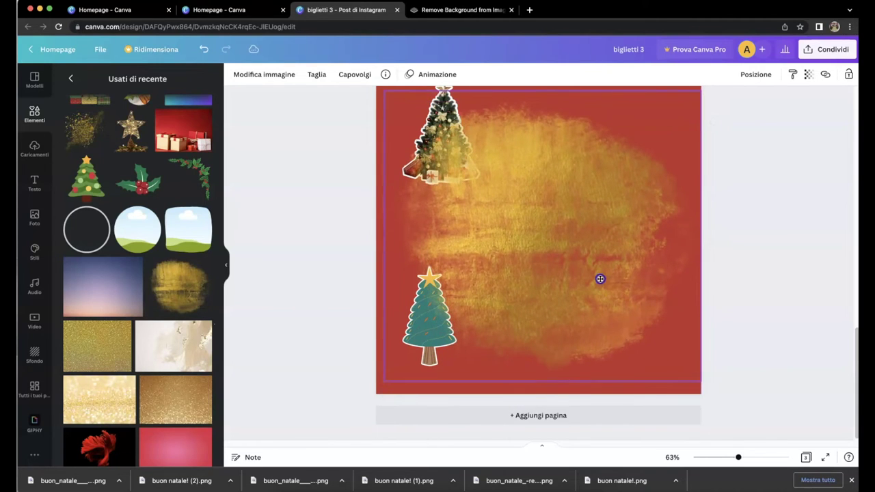
Send the gold brush-stroke graphic backward until it lies behind both Christmas trees.
click(756, 76)
click(732, 103)
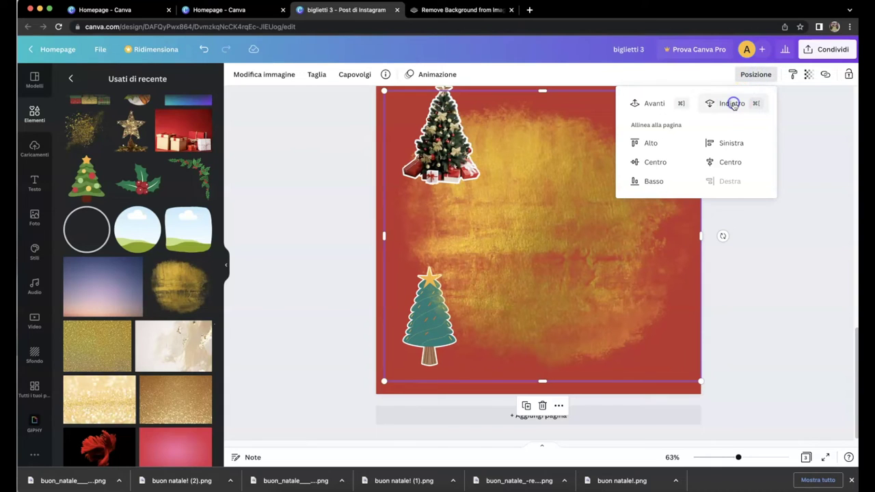
click(732, 104)
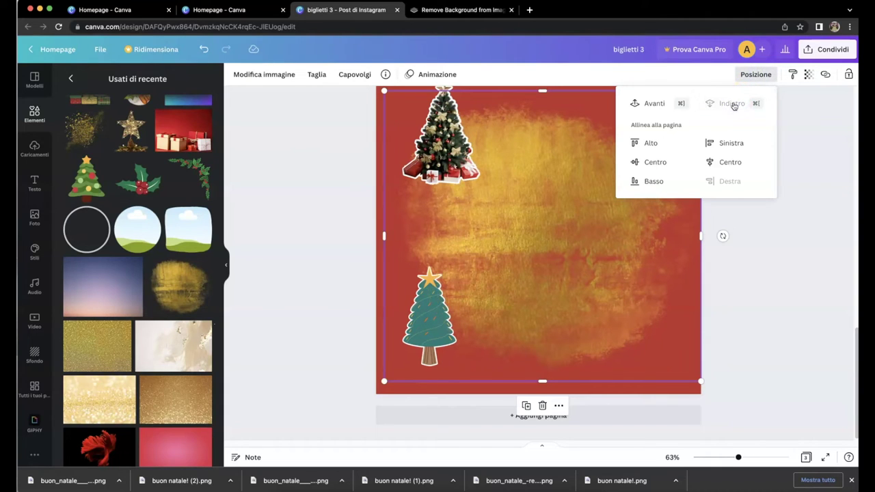
click(770, 273)
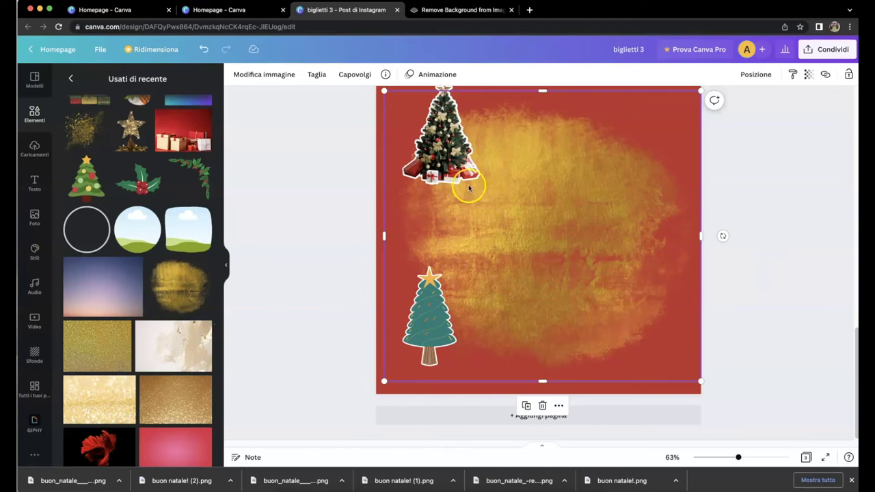
Move the decorated tree photo slightly lower on page 3, keeping it above the teal tree.
click(451, 164)
drag(451, 170, 451, 173)
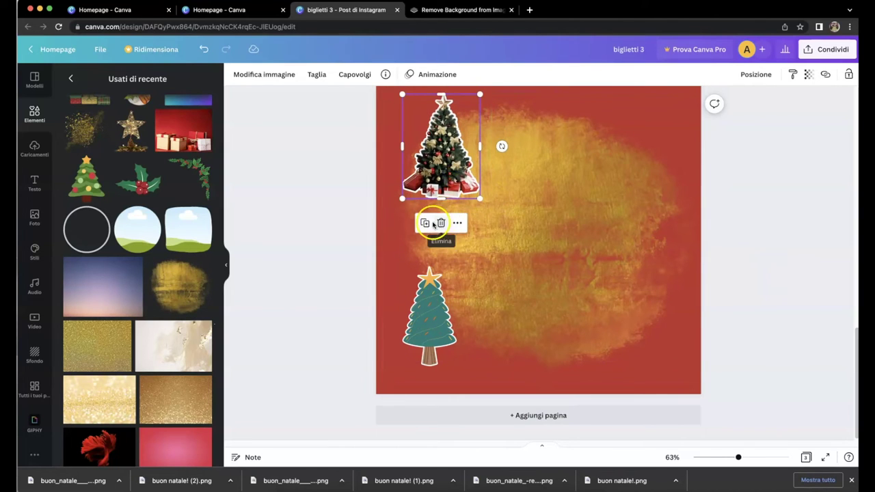
click(500, 210)
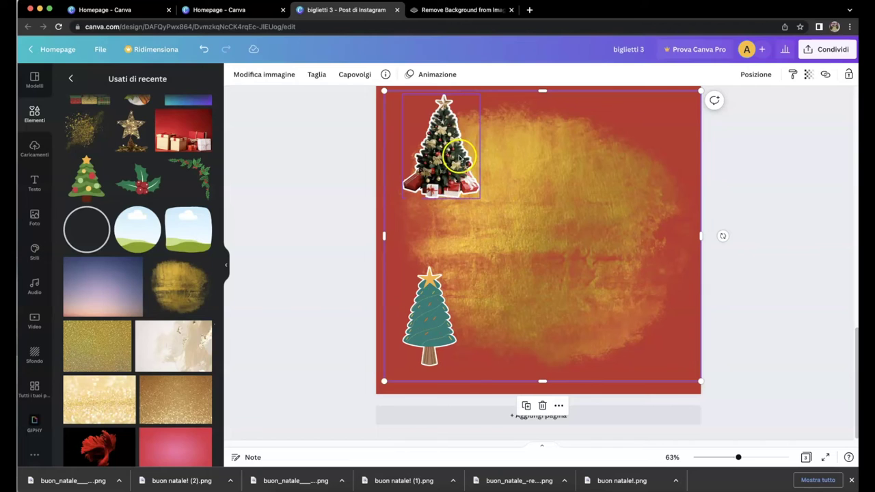
click(800, 220)
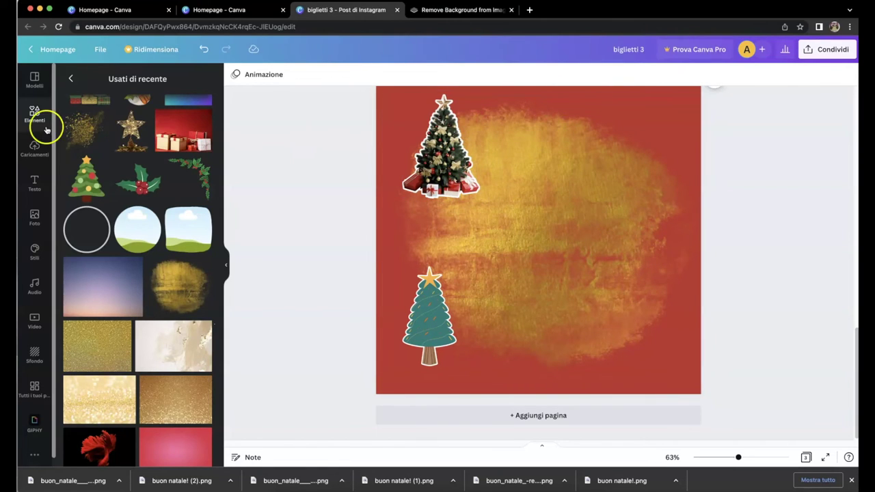
Add a heading to page 3 with the text "Buon Natale!".
click(33, 183)
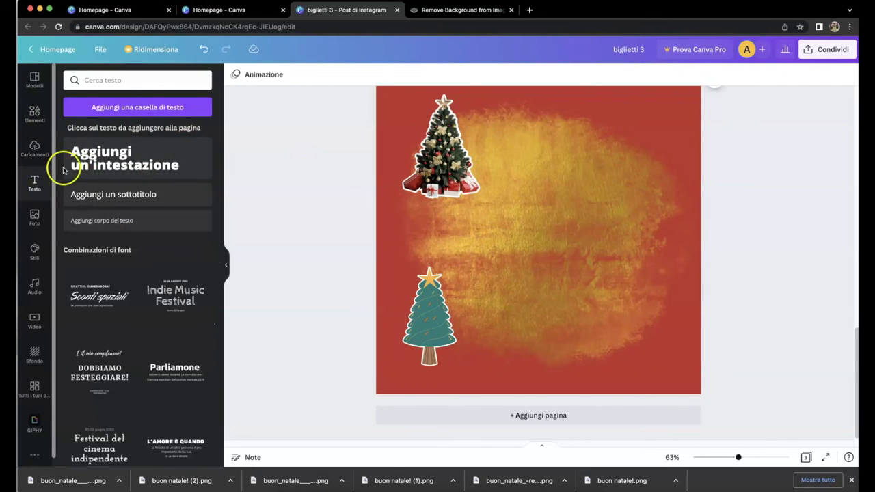
click(92, 159)
text(B)
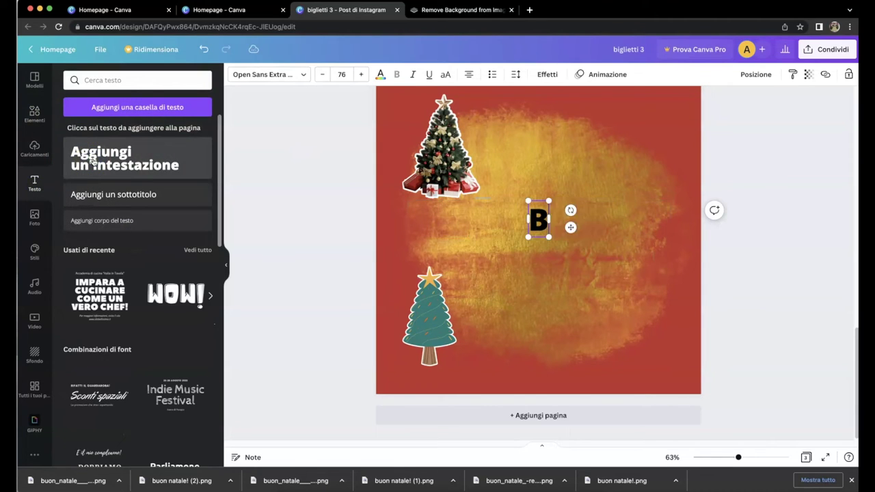
text(uon Natale!)
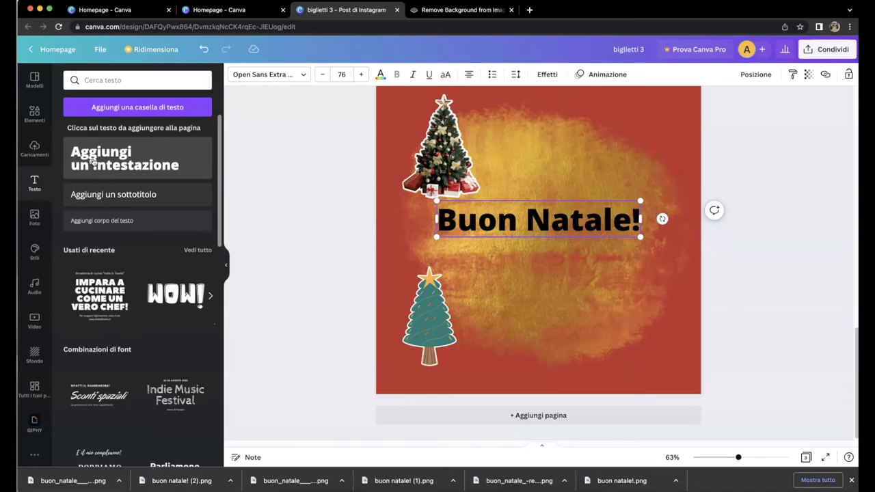
Change the font of the whole "Buon Natale!" heading to Belina.
double_click(486, 221)
triple_click(486, 221)
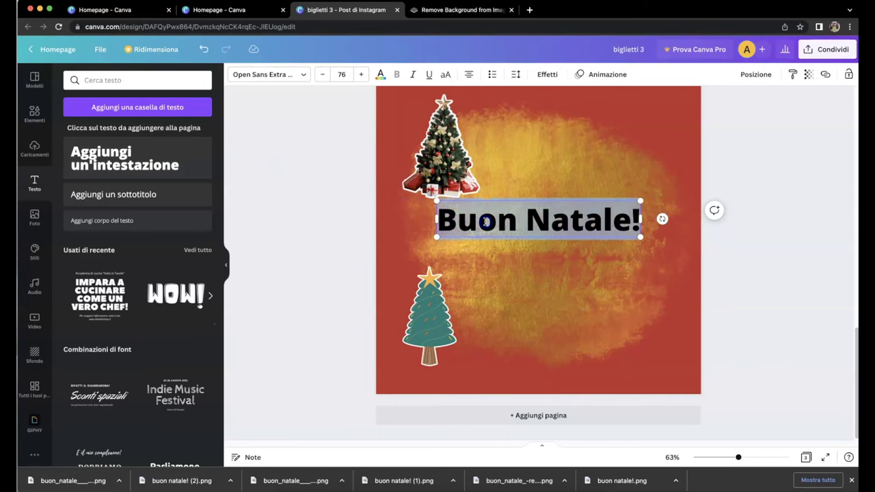
click(304, 74)
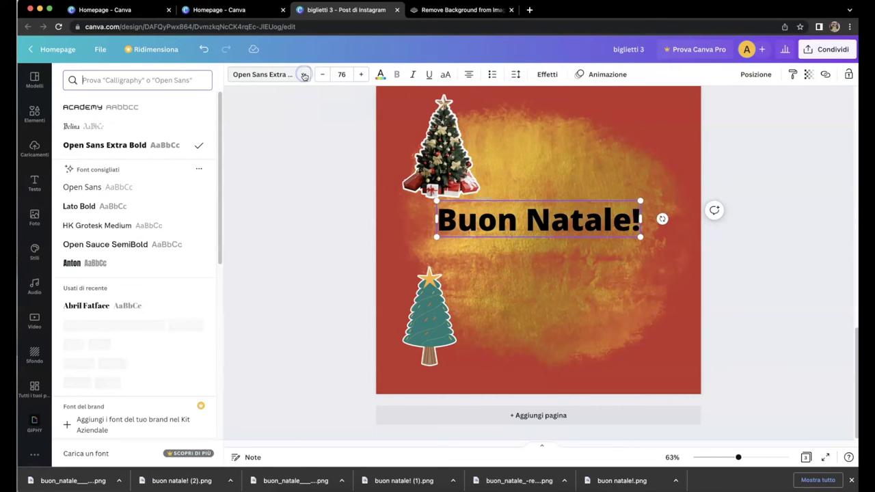
click(71, 127)
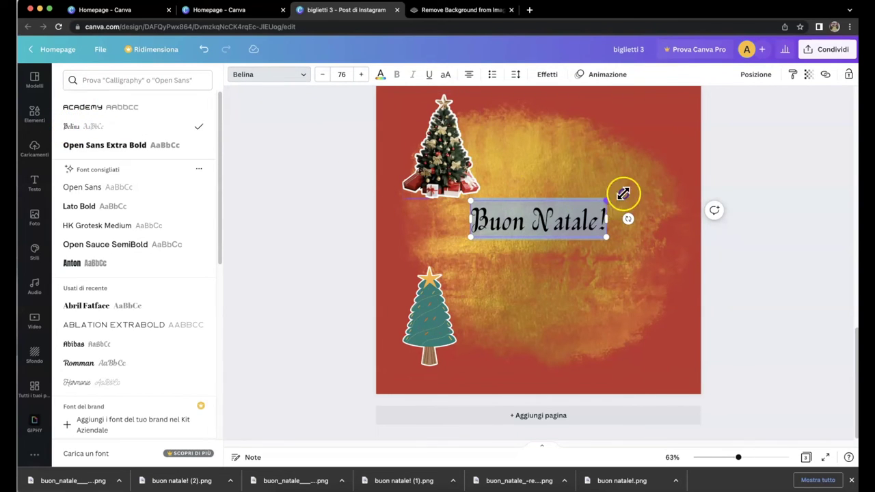
Enlarge the "Buon Natale!" heading to font size 114 and move it slightly down and to the left.
drag(623, 193, 670, 166)
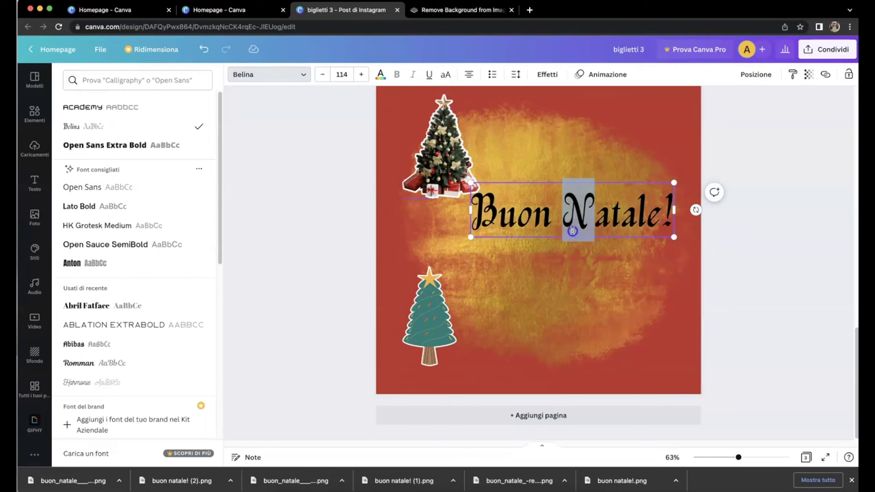
click(581, 313)
drag(573, 231, 563, 248)
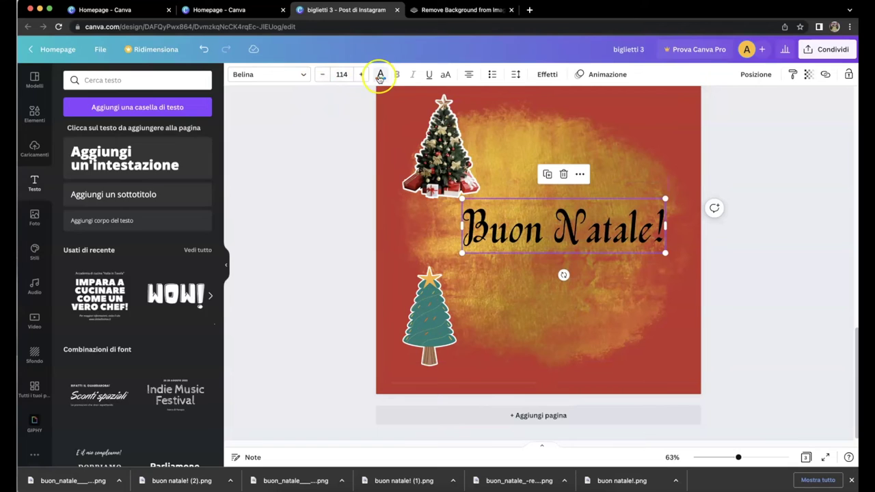
Colour the "Buon Natale!" heading with the dark green from the document colours.
click(380, 74)
click(124, 124)
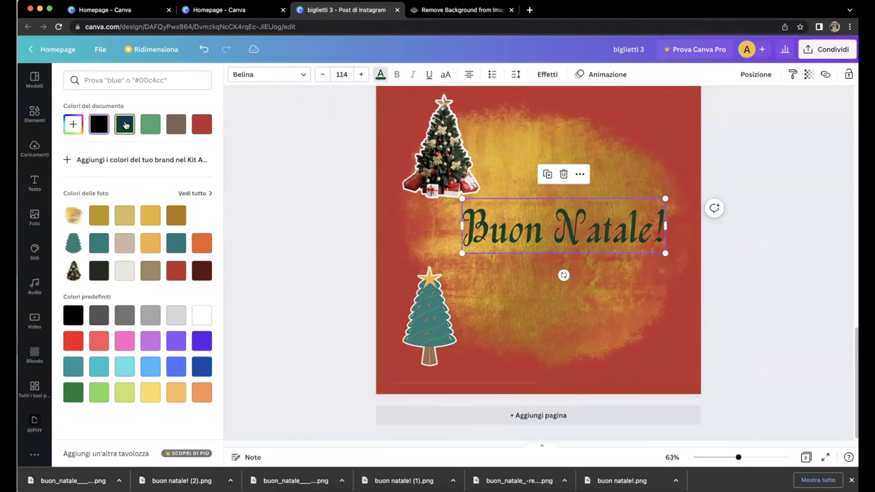
click(552, 353)
Centre the "Buon Natale!" heading over the gold brush stroke between the two trees, and collapse the side panel.
click(574, 225)
drag(574, 225, 552, 234)
click(590, 320)
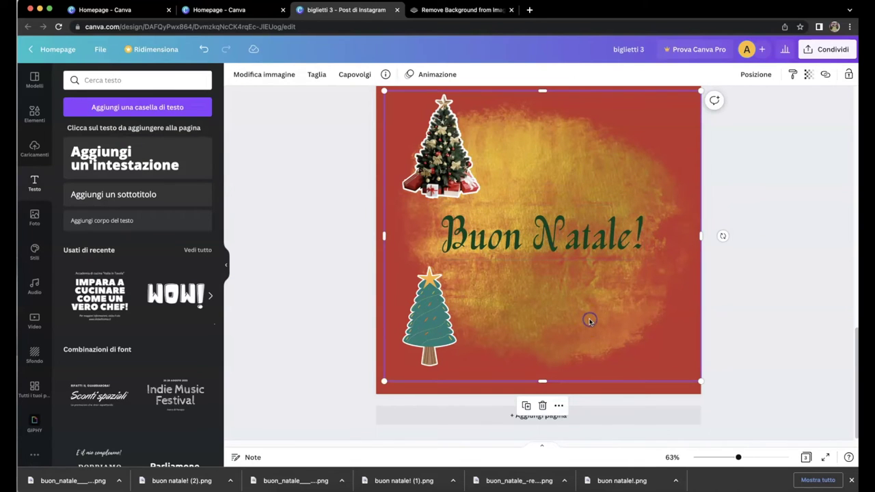
click(786, 176)
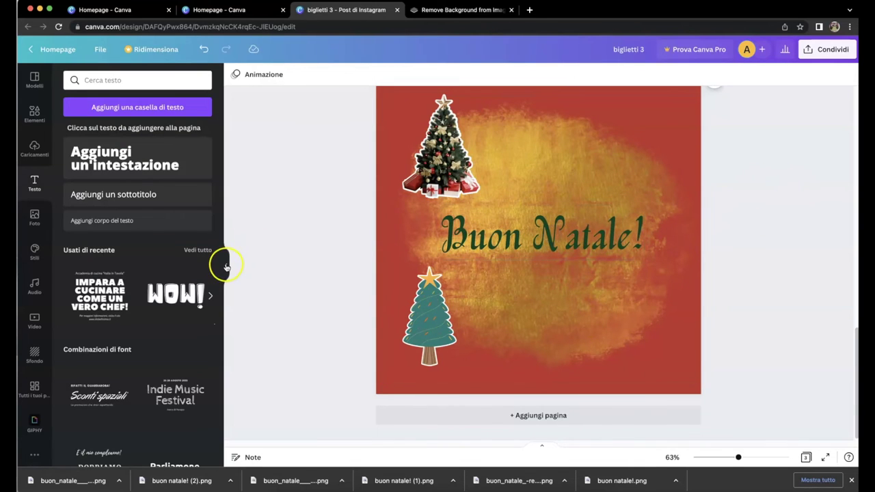
click(226, 265)
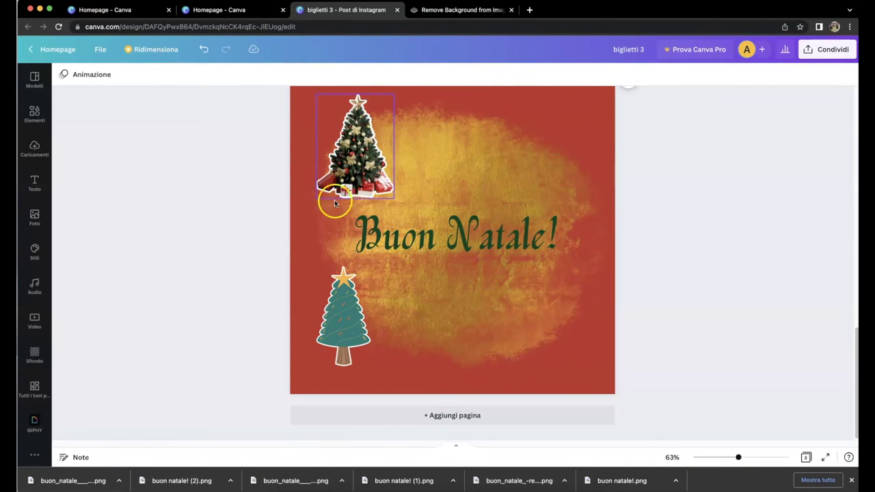
Review the outlined animal cutouts on the "I Felini" page and the lion's background removal in remove.bg, ending back on page 3.
scroll(430, 194, up, 5)
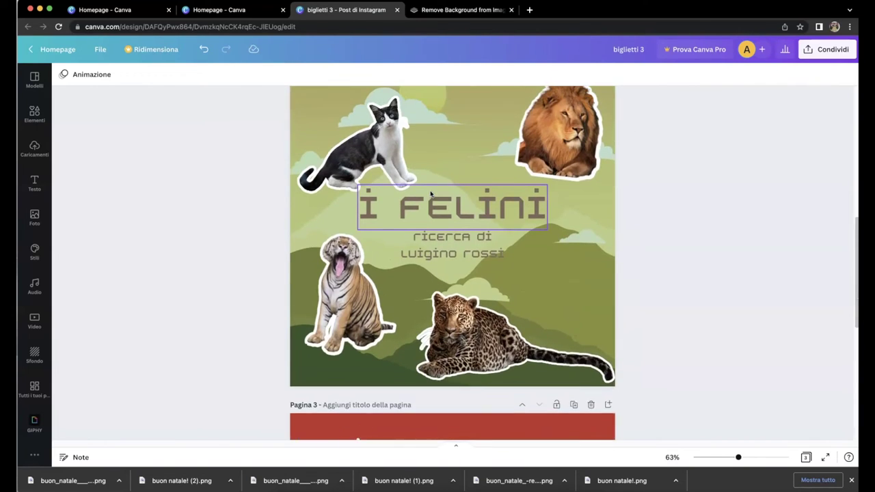
click(330, 287)
click(567, 180)
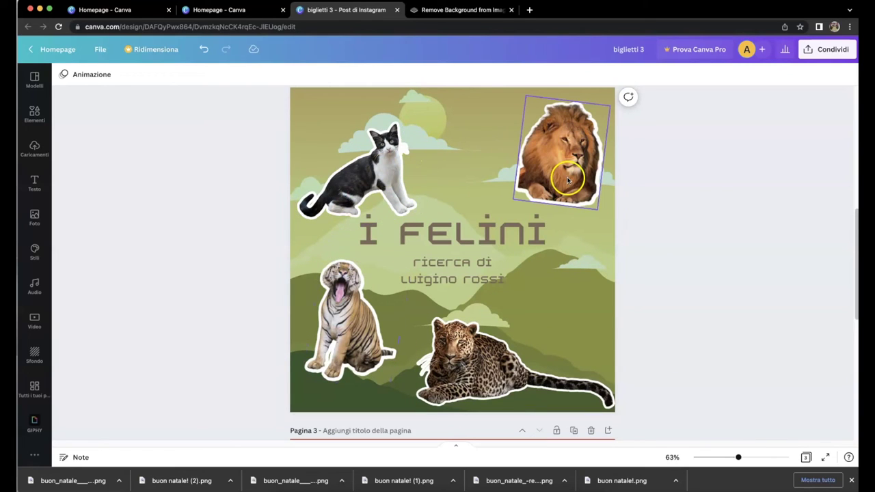
click(469, 10)
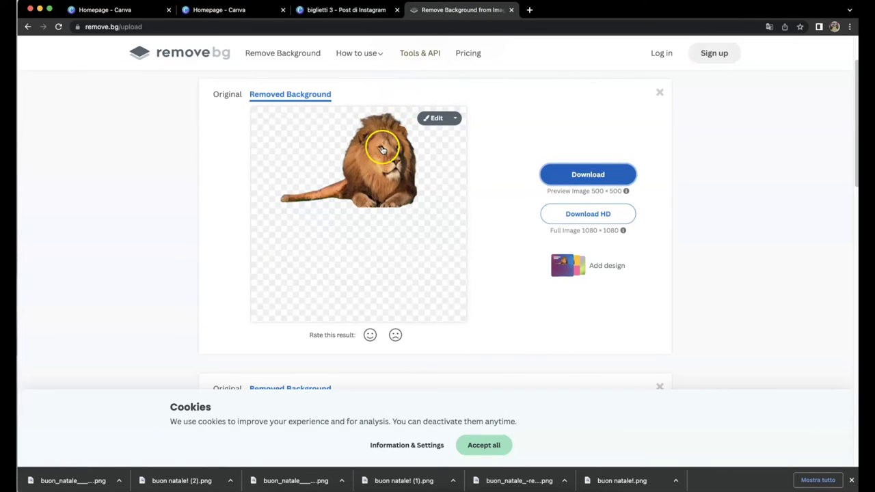
click(374, 13)
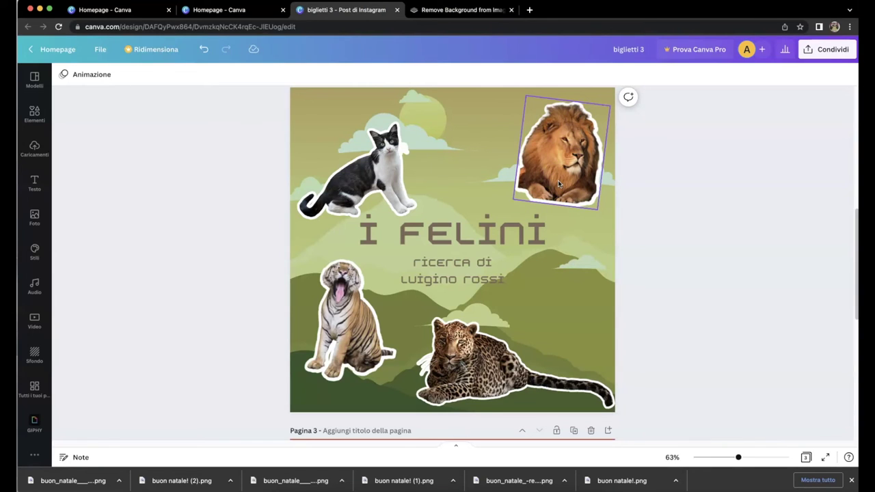
click(475, 181)
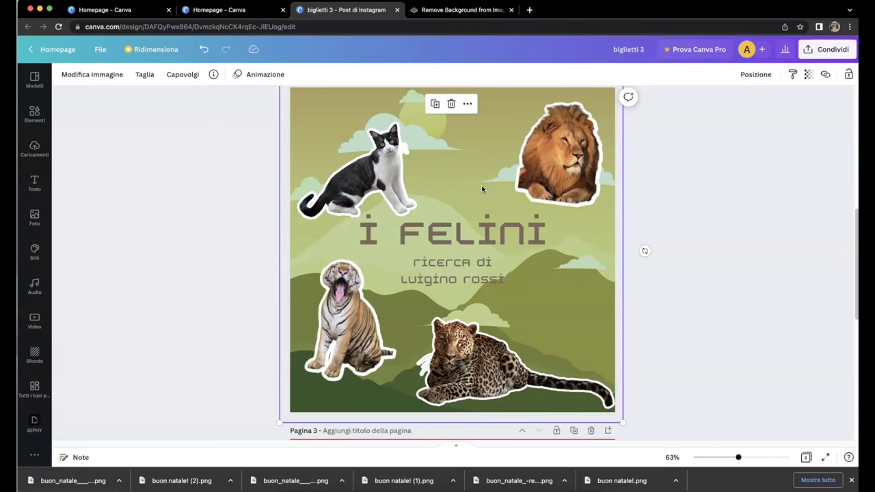
scroll(481, 185, down, 5)
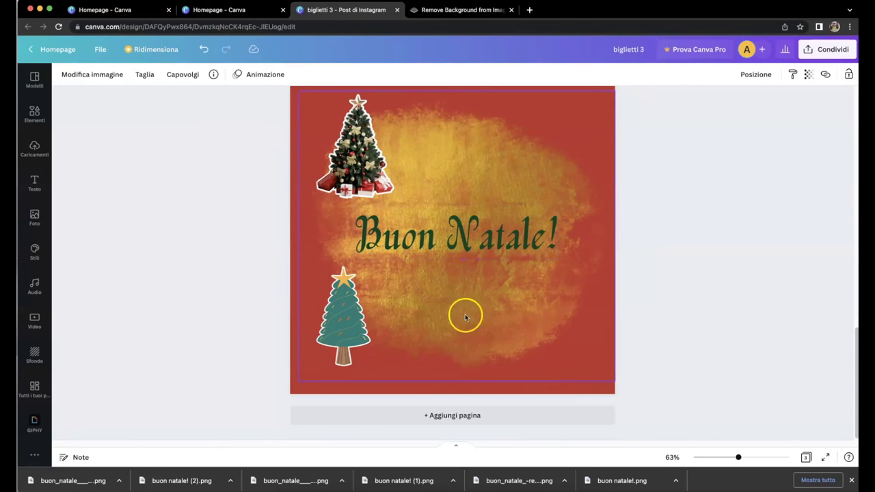
Add a fourth page and colour its background with the medium green from the document colours.
click(443, 417)
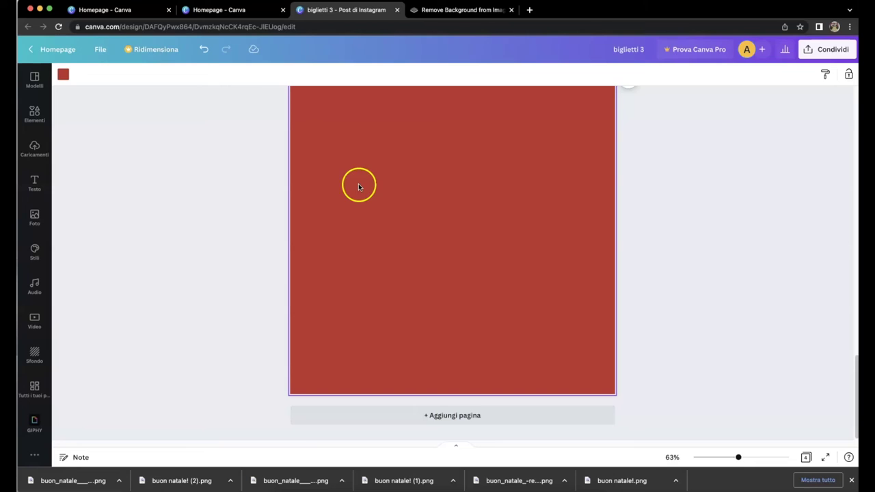
click(62, 74)
click(125, 124)
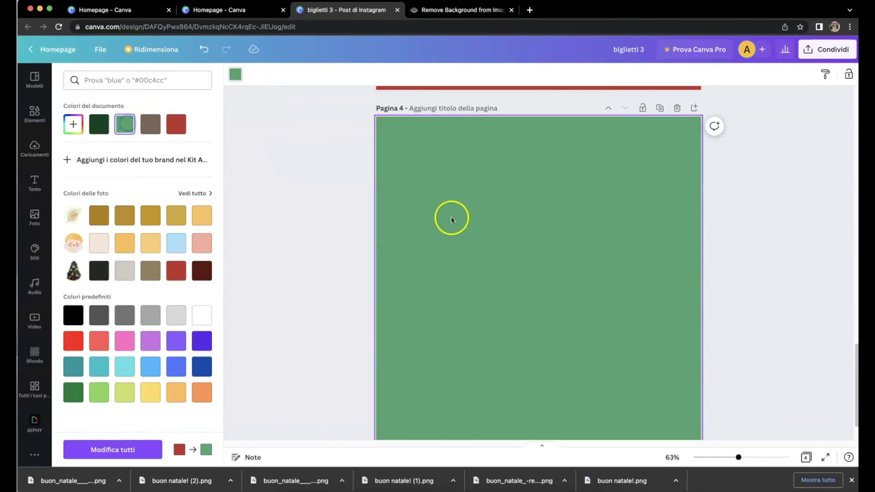
Search the elements for "foresta senza sfondo" using the recent search, and filter the results to free (Gratis) items only.
click(37, 118)
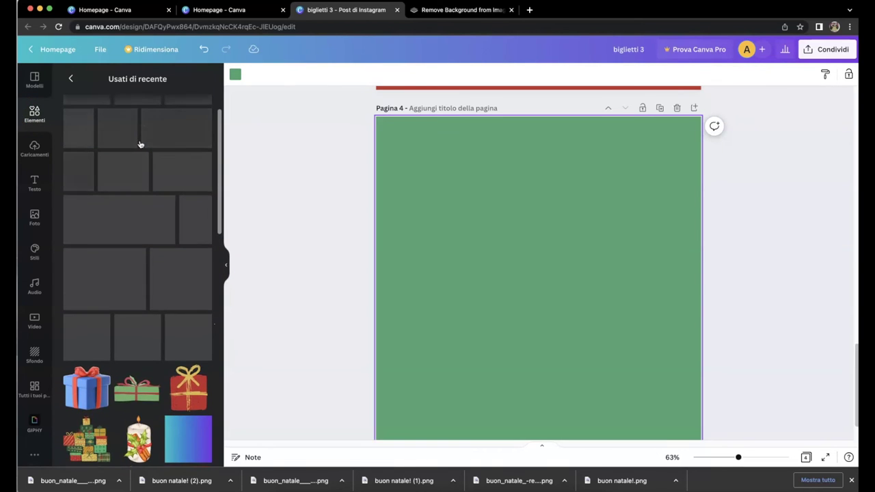
click(70, 82)
click(104, 80)
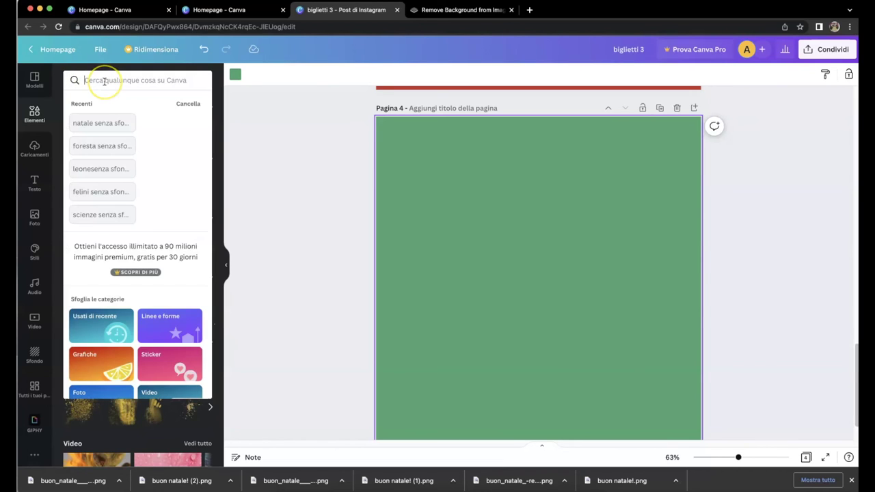
click(110, 146)
click(202, 80)
click(81, 357)
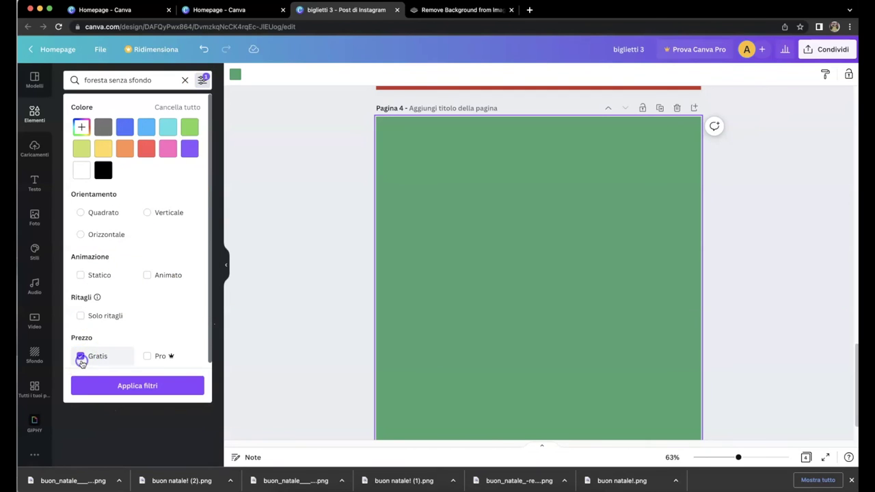
click(110, 385)
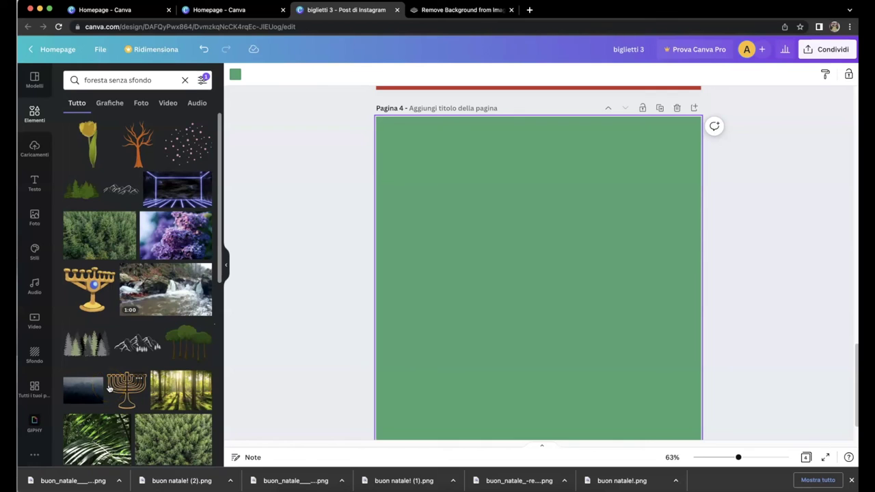
Find the square golden mountain landscape with clouds and sun in the forest results and insert it on page 4.
scroll(109, 388, down, 5)
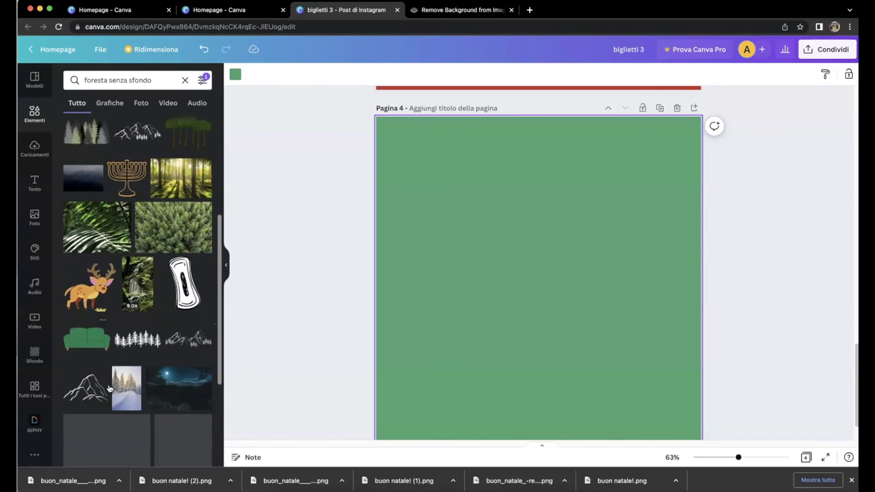
scroll(110, 388, down, 5)
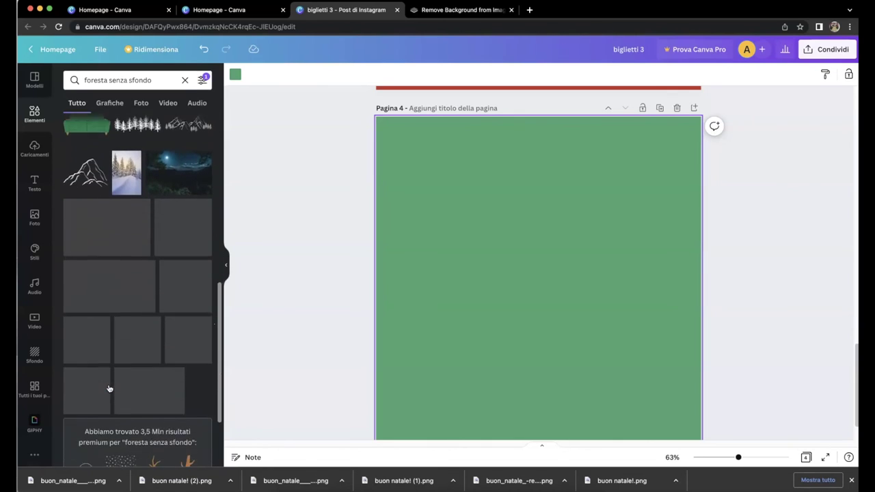
scroll(110, 388, down, 3)
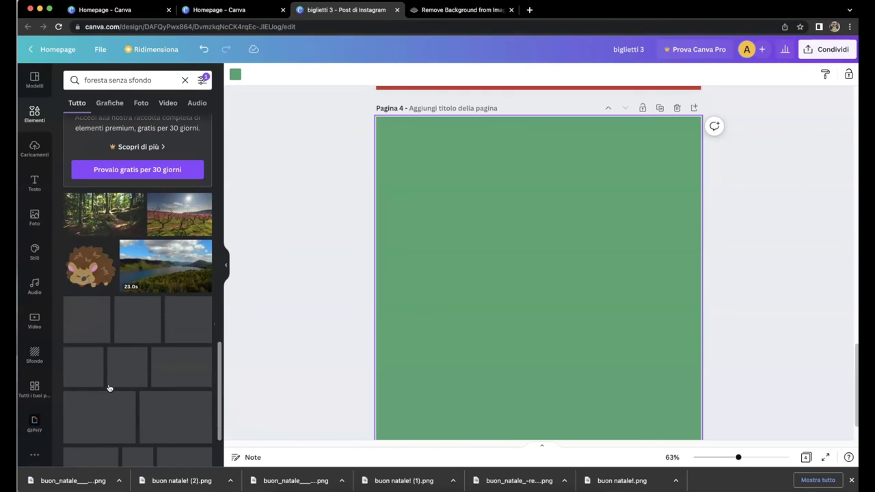
scroll(109, 389, down, 5)
scroll(108, 388, down, 3)
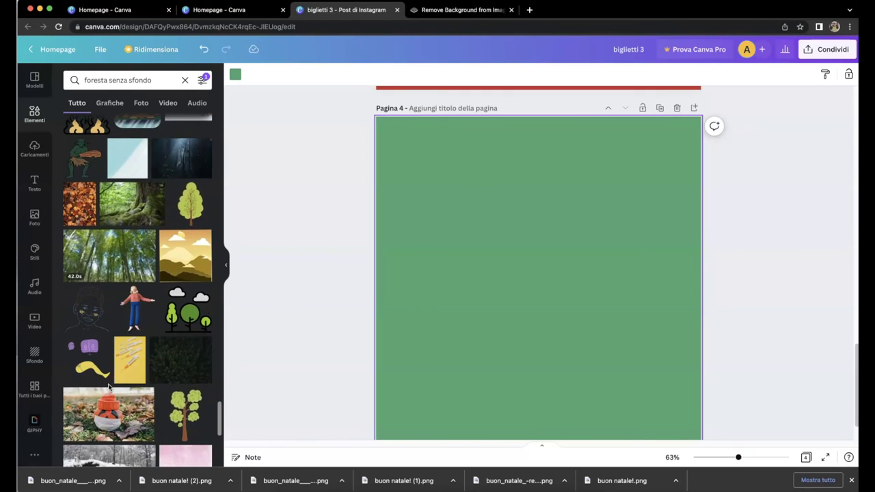
click(182, 265)
Set the landscape's transparency to 50 and enlarge it until it covers the whole green page.
click(808, 74)
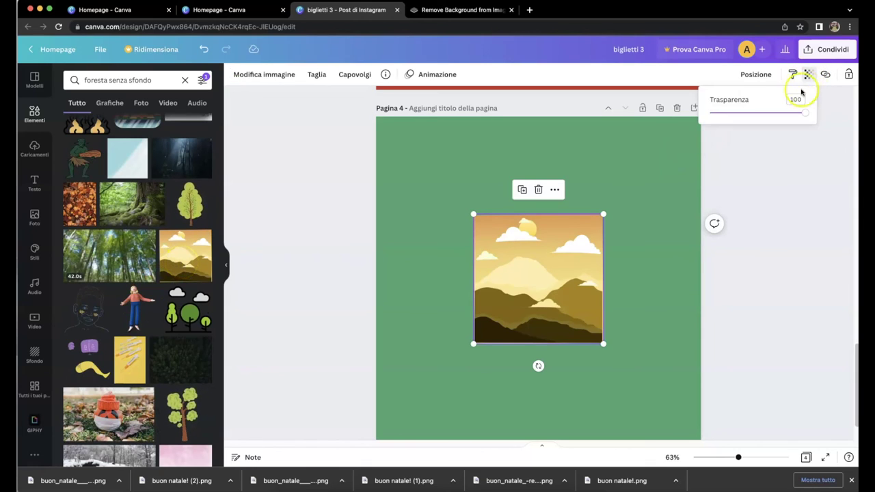
drag(805, 115, 770, 116)
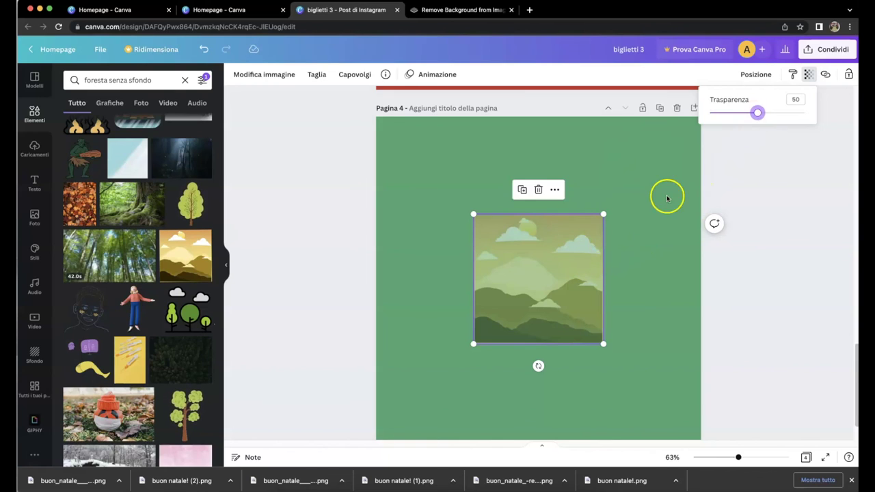
drag(603, 214, 704, 115)
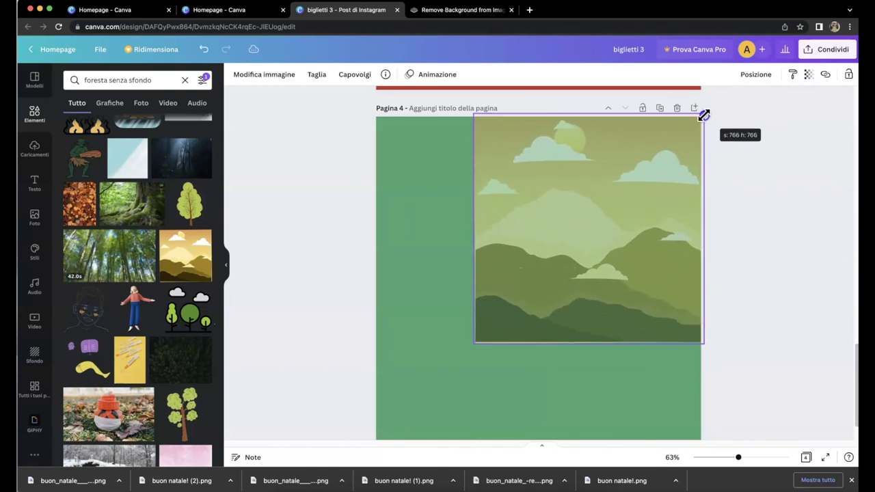
drag(473, 343, 353, 430)
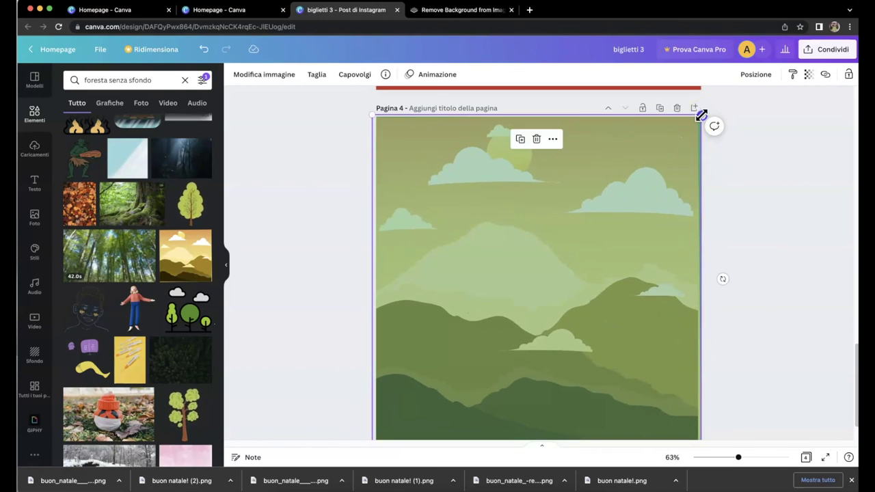
drag(702, 114, 711, 110)
click(763, 279)
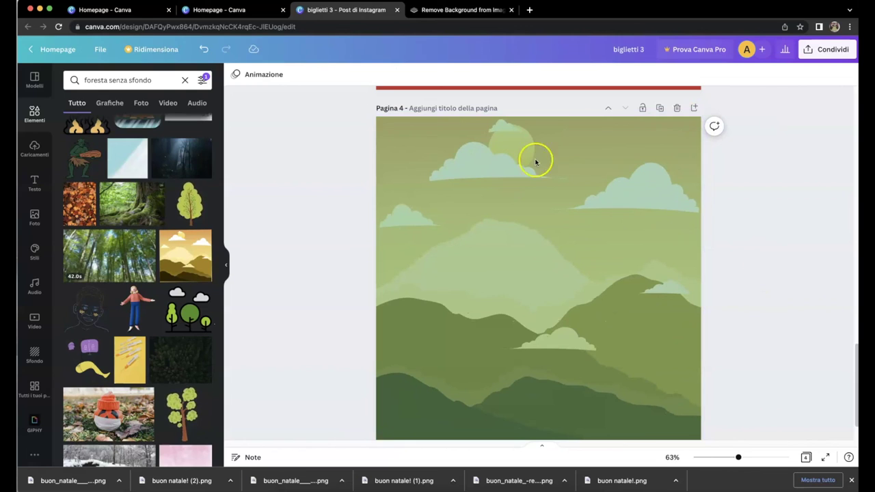
Review the finished "I Felini" cover on page 2 with the side panel collapsed, checking the same landscape background behind the outlined animals.
click(500, 191)
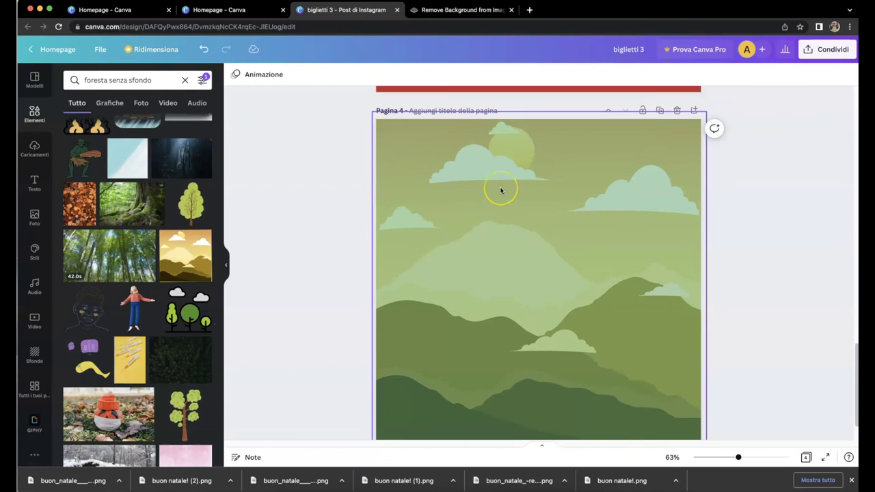
scroll(500, 191, up, 10)
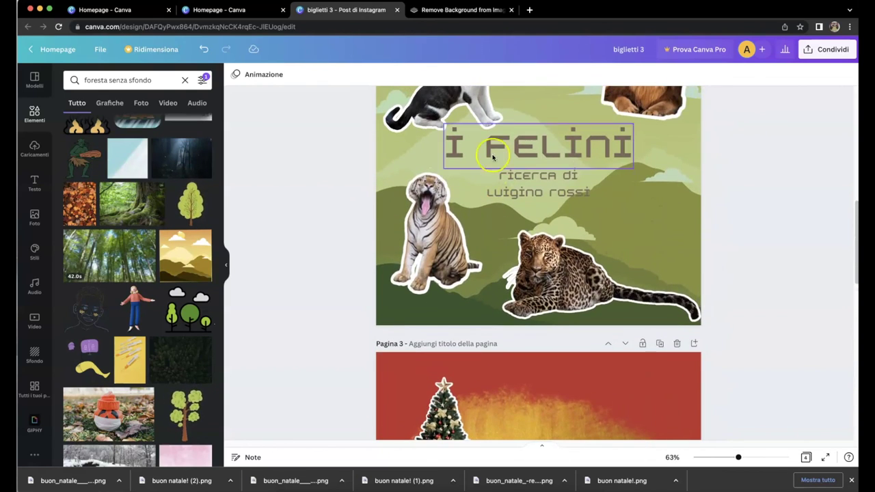
scroll(657, 190, up, 1)
click(225, 265)
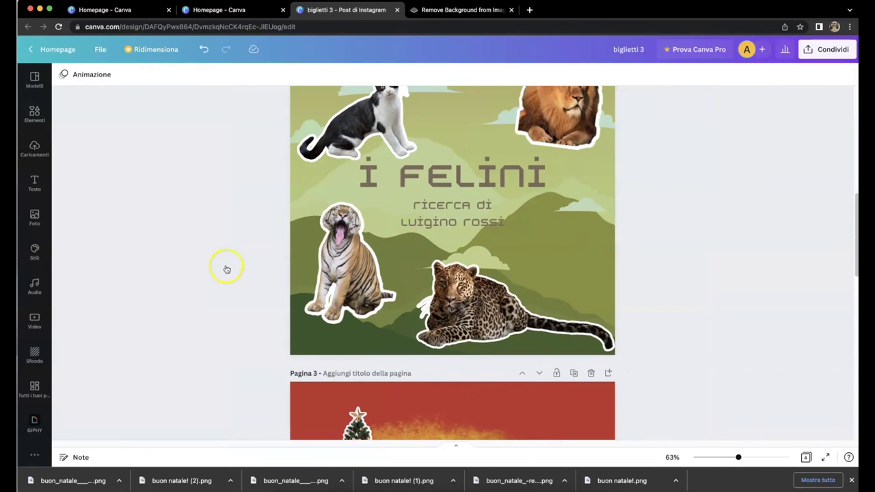
scroll(738, 225, up, 2)
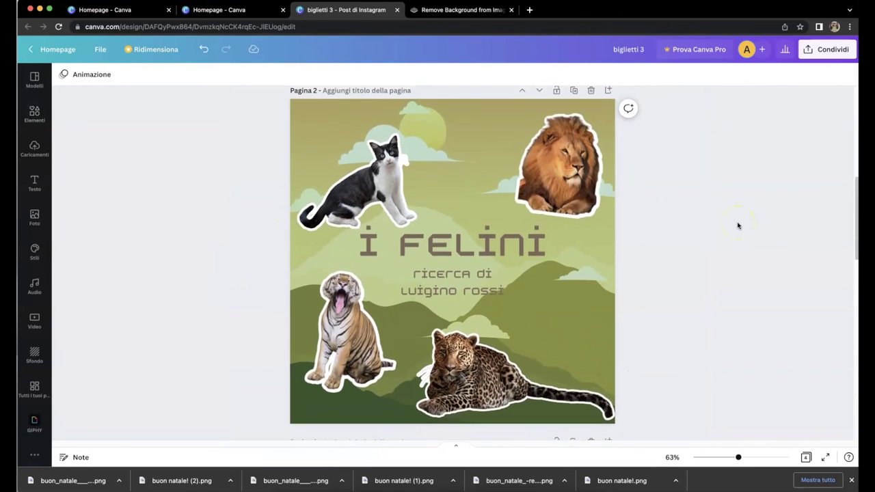
click(556, 325)
click(675, 239)
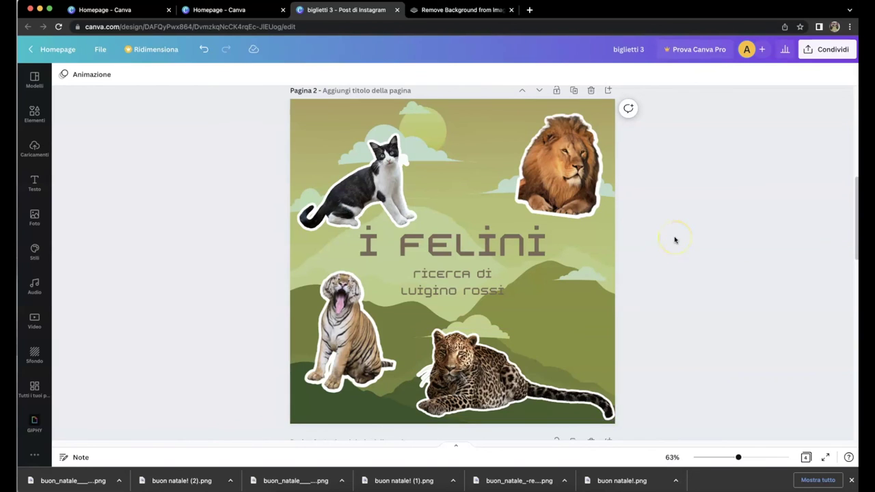